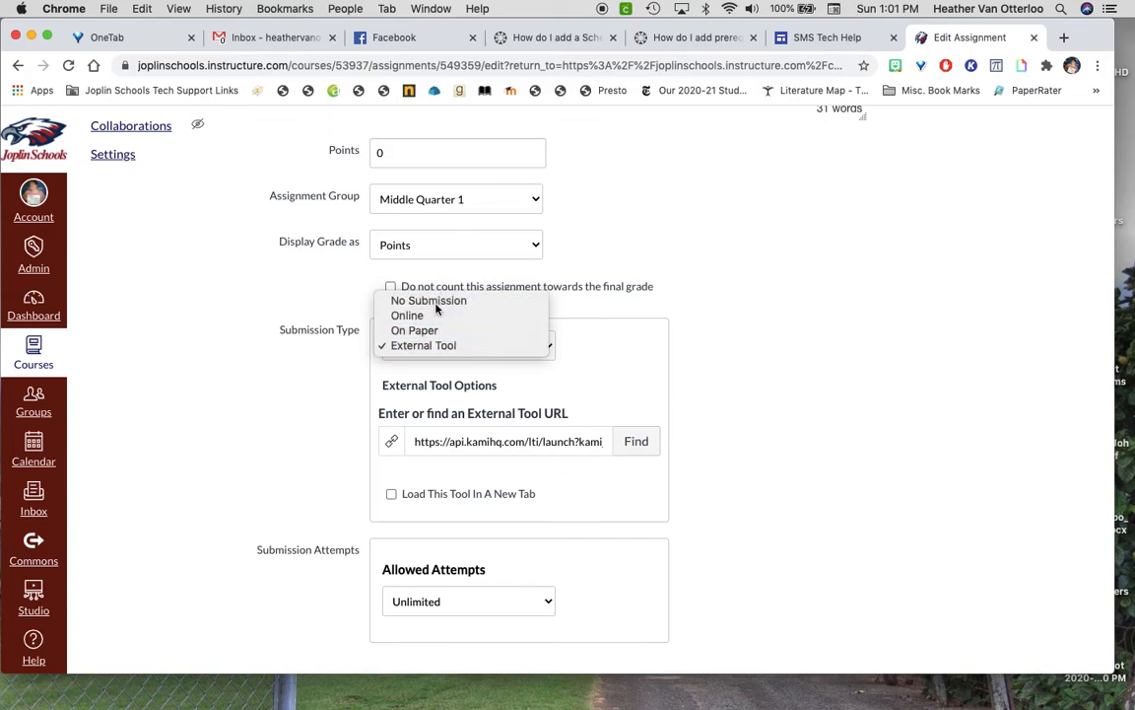
Switch the assignment's submission type to No Submission and from there to Online, showing the online entry options.
{"action": "left_click", "coordinate": [436, 303]}
{"action": "left_click", "coordinate": [435, 342]}
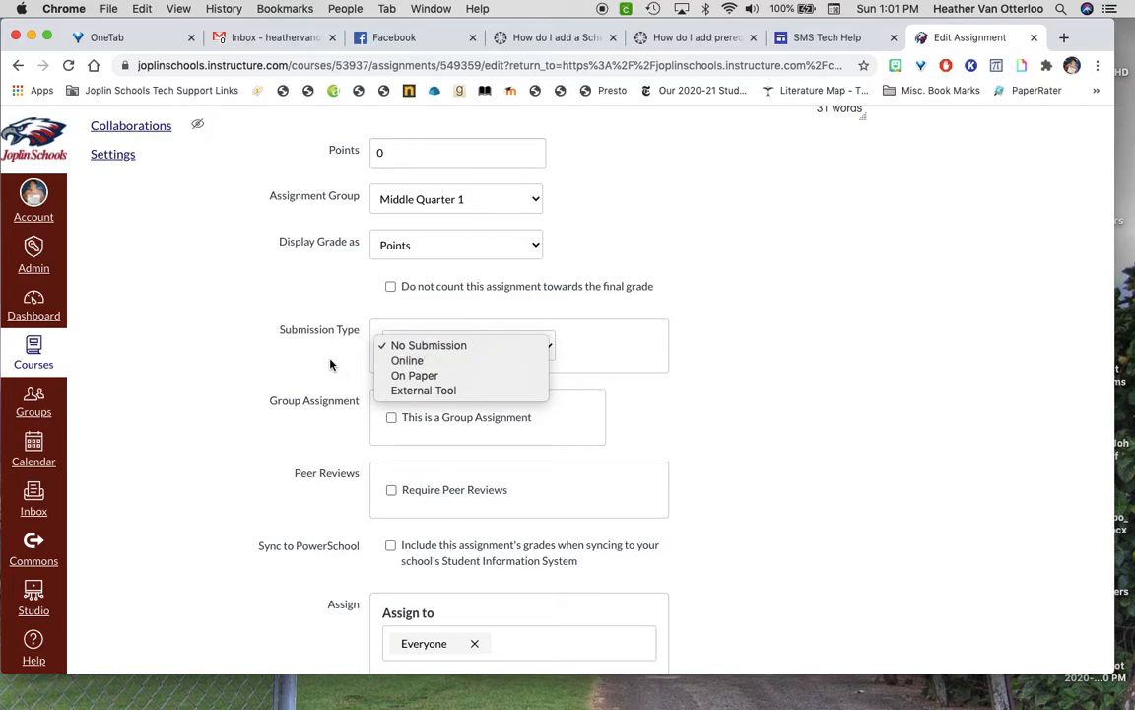
{"action": "left_click", "coordinate": [411, 361]}
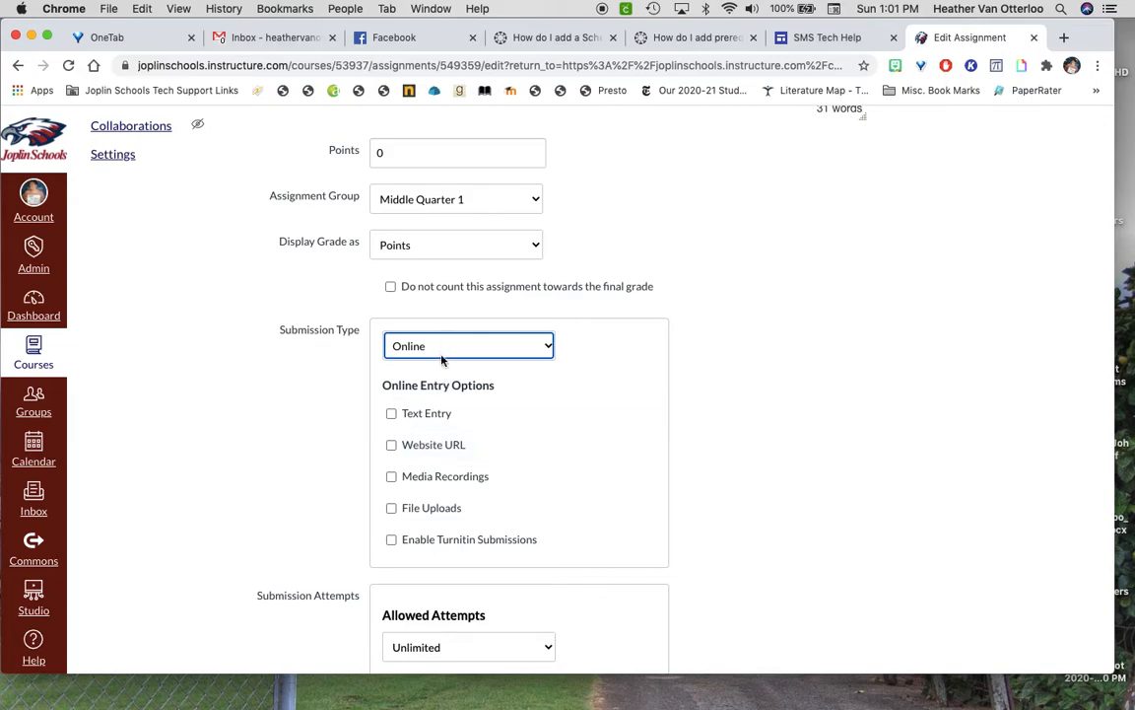
Set the submission type to External Tool and look through the list of configurable tools without choosing one.
{"action": "left_click", "coordinate": [468, 346]}
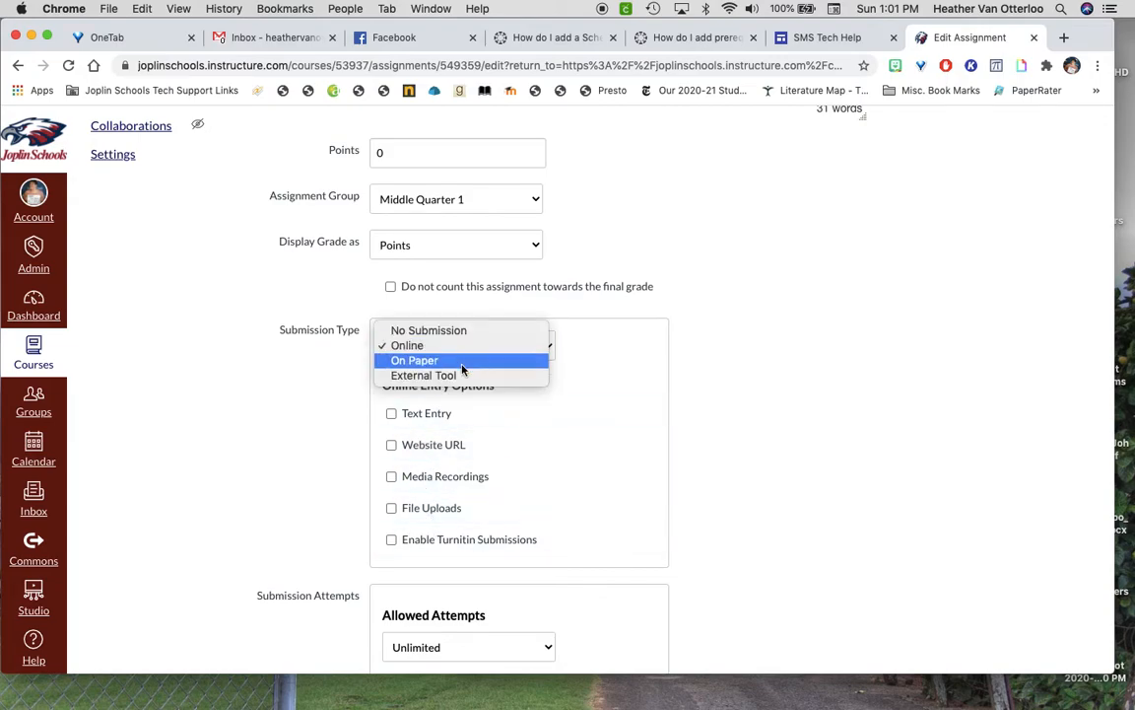
{"action": "left_click", "coordinate": [461, 375]}
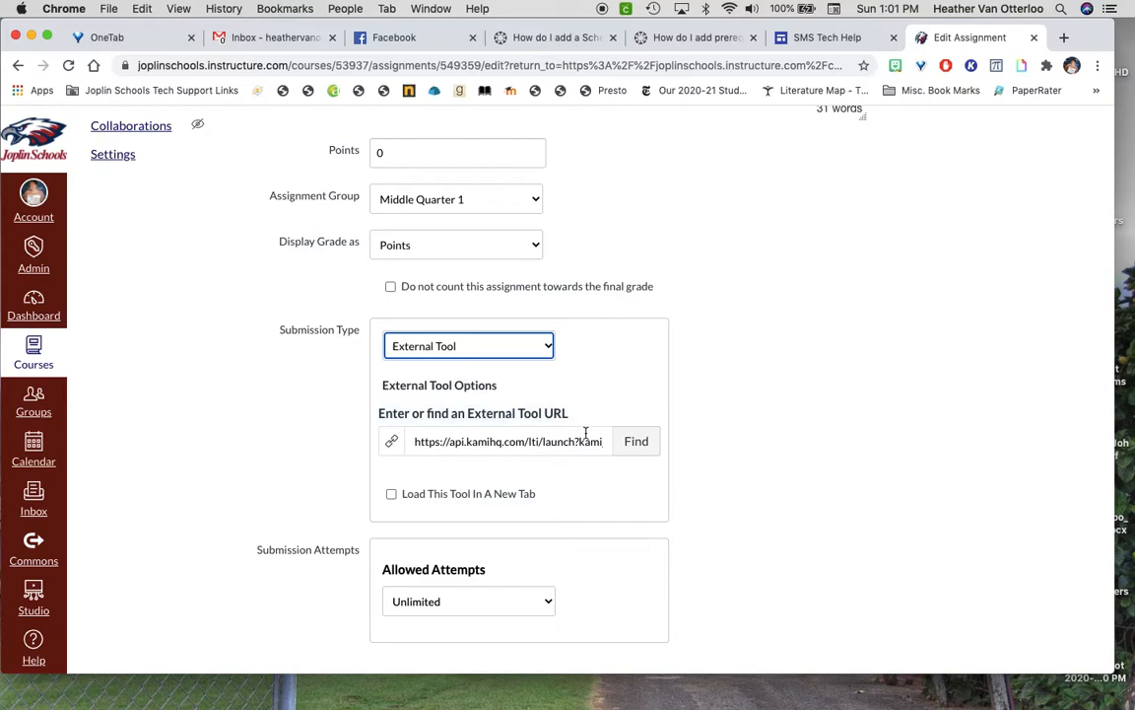
{"action": "left_click", "coordinate": [637, 440]}
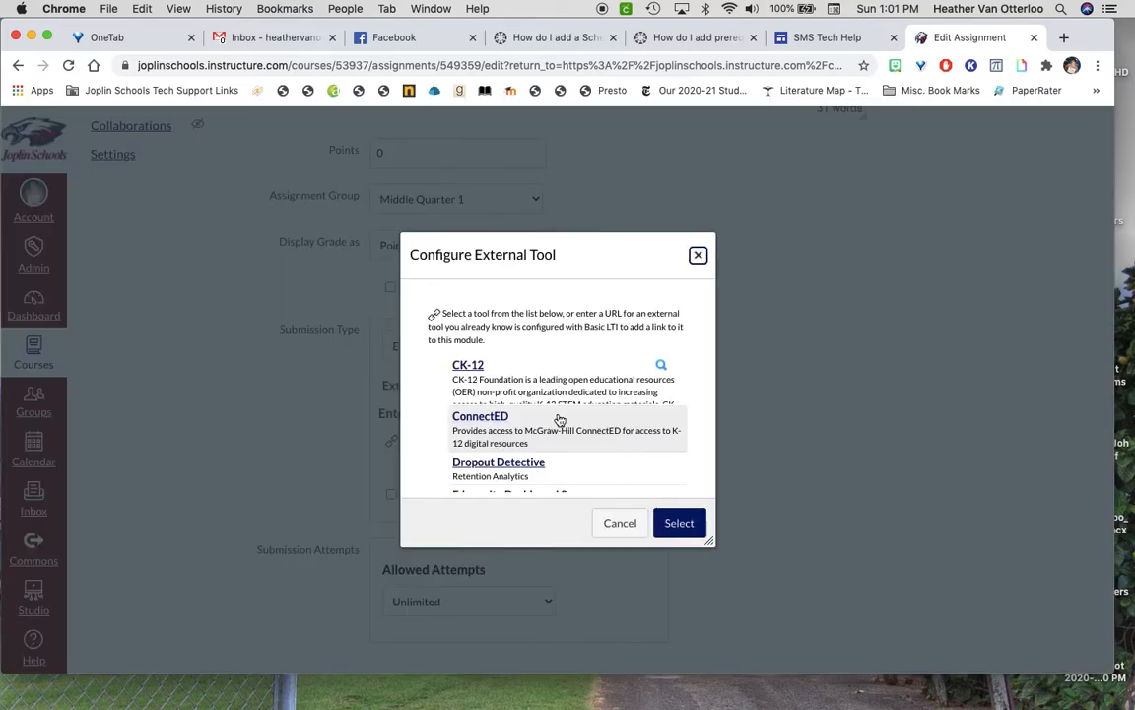
{"action": "scroll", "coordinate": [561, 421], "scroll_direction": "down", "scroll_amount": 5}
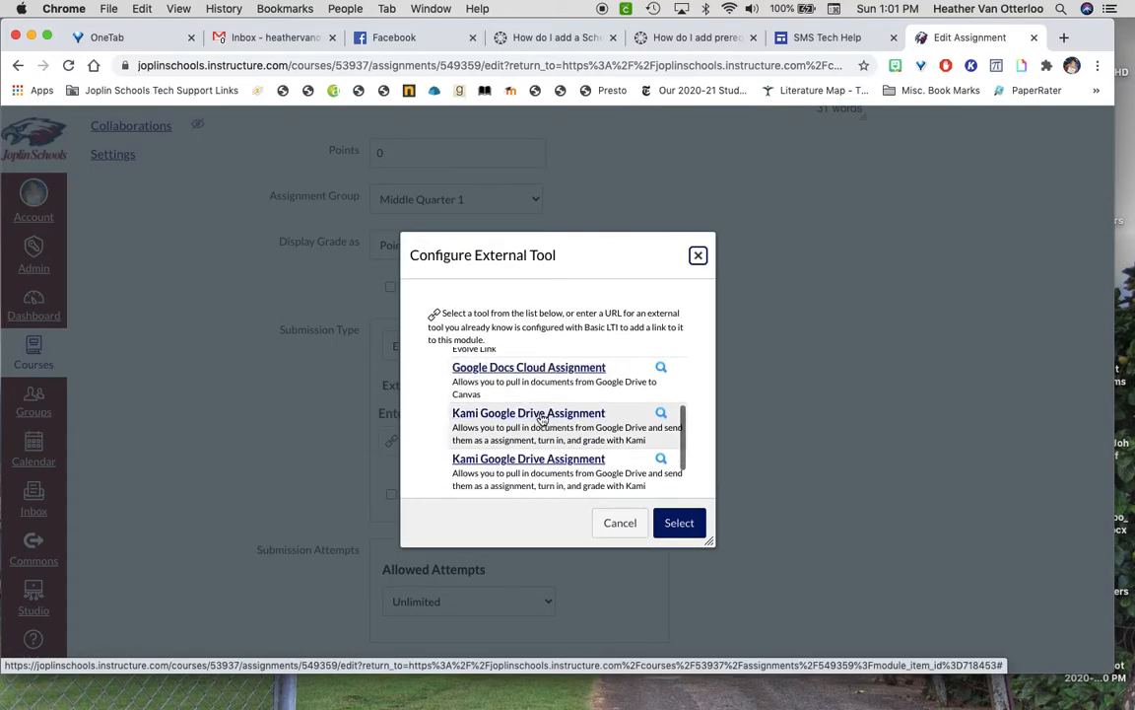
{"action": "scroll", "coordinate": [533, 419], "scroll_direction": "down", "scroll_amount": 3}
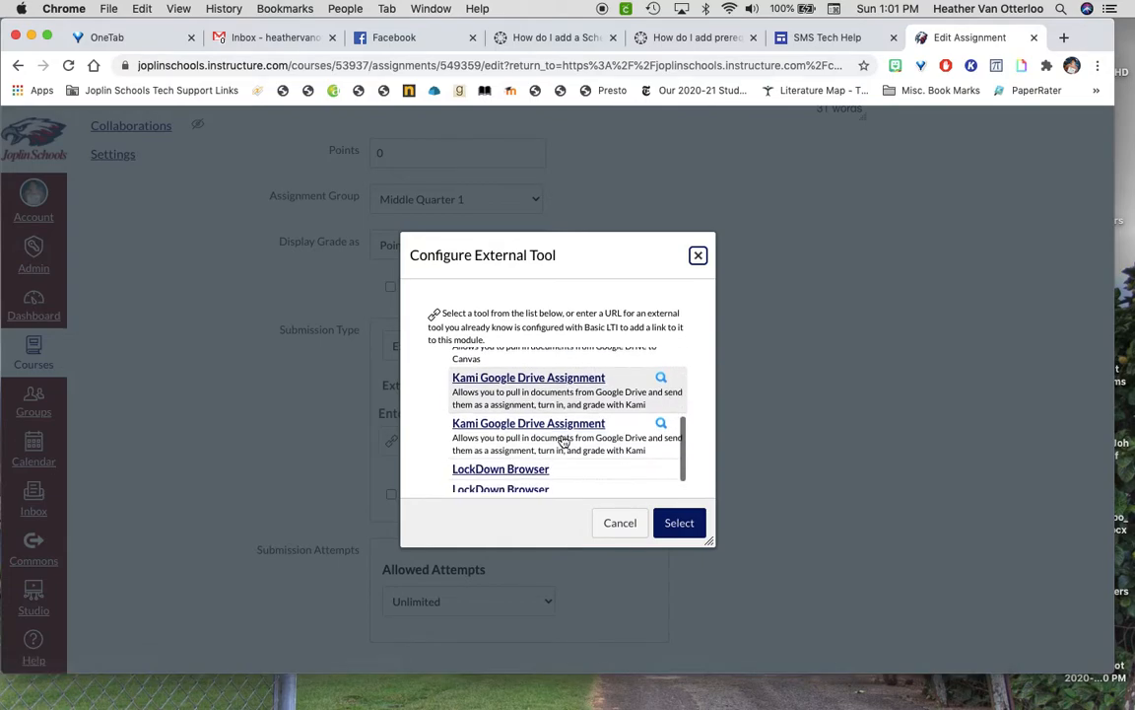
{"action": "left_click", "coordinate": [612, 525]}
Find an external tool for the assignment and choose the second Kami Google Drive Assignment entry.
{"action": "left_click", "coordinate": [425, 347]}
{"action": "left_click", "coordinate": [502, 446]}
{"action": "left_click", "coordinate": [636, 442]}
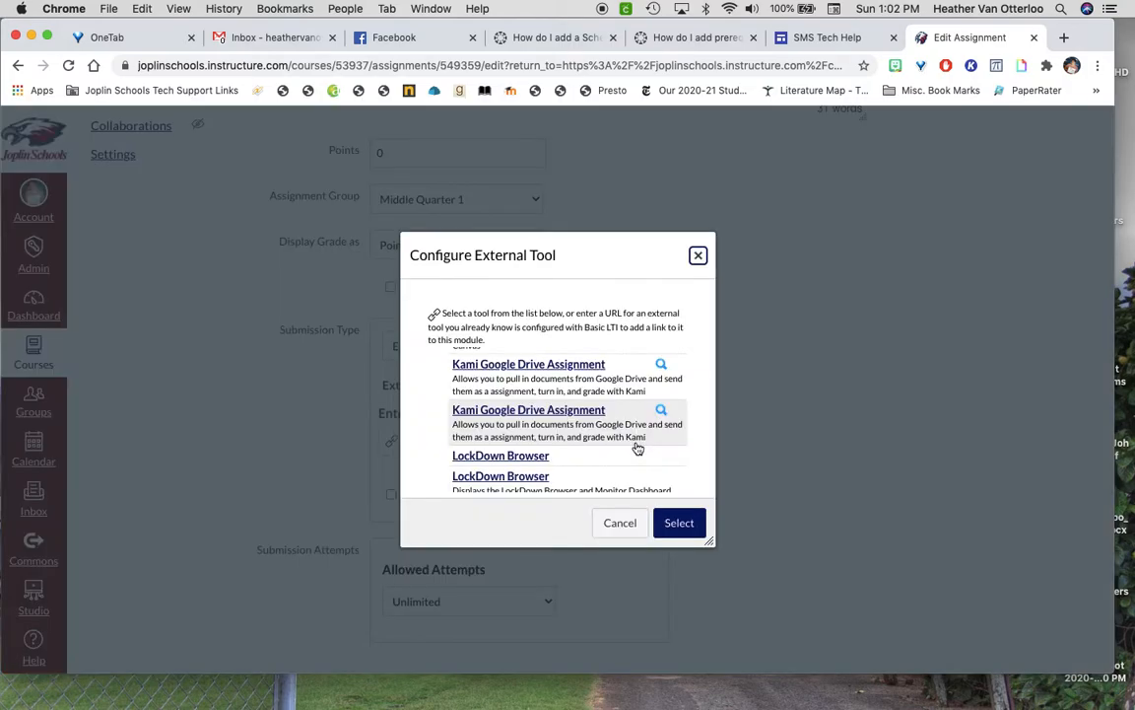
{"action": "left_click", "coordinate": [542, 411]}
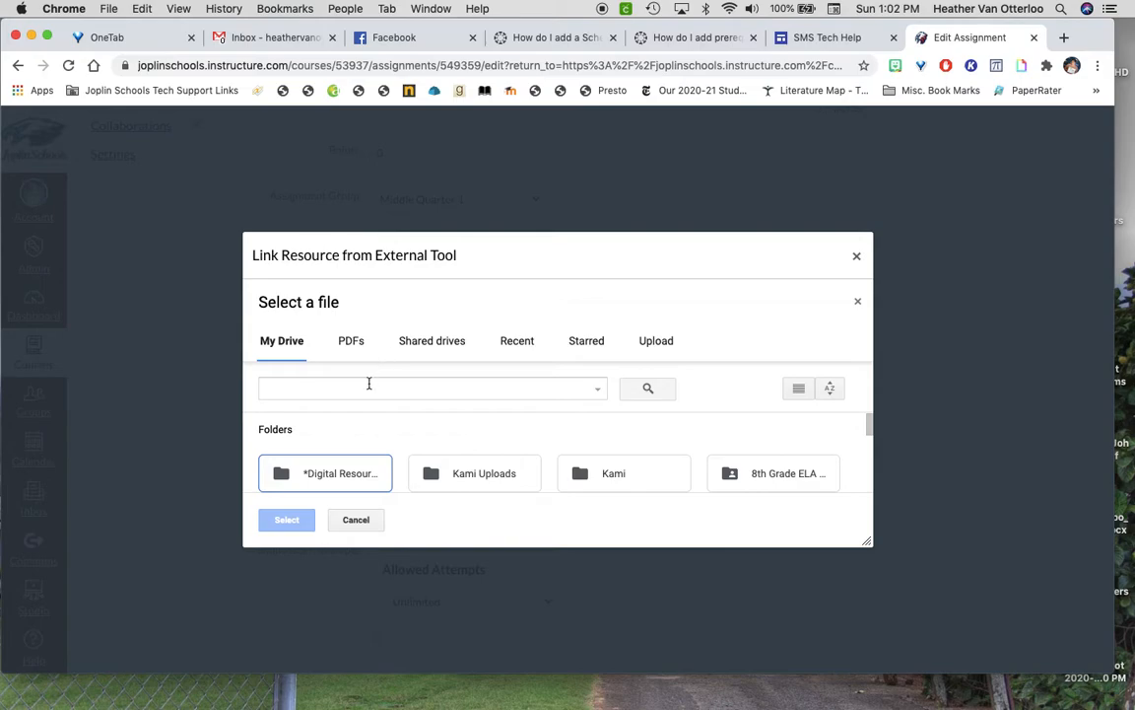
Open the "01 All the Important Stuff" folder in My Drive and enlarge and reposition the file selection dialog.
{"action": "scroll", "coordinate": [331, 417], "scroll_direction": "down", "scroll_amount": 2}
{"action": "scroll", "coordinate": [331, 417], "scroll_direction": "up", "scroll_amount": 2}
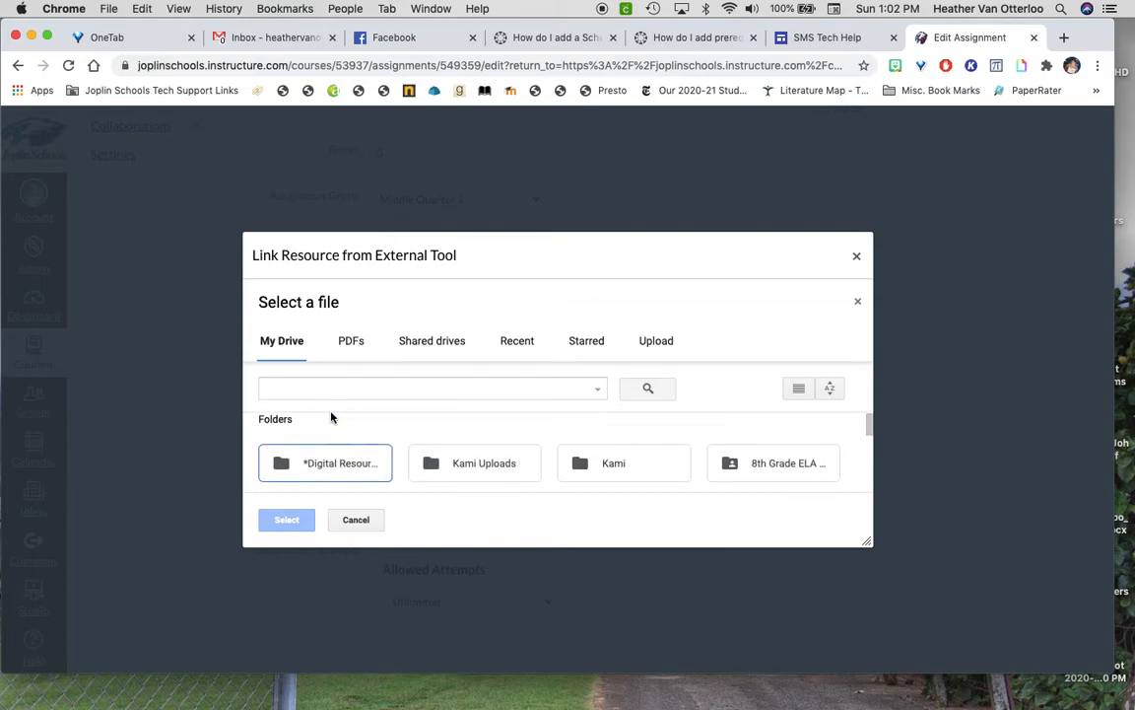
{"action": "scroll", "coordinate": [331, 417], "scroll_direction": "down", "scroll_amount": 2}
{"action": "scroll", "coordinate": [331, 417], "scroll_direction": "up", "scroll_amount": 1}
{"action": "scroll", "coordinate": [331, 417], "scroll_direction": "down", "scroll_amount": 1}
{"action": "double_click", "coordinate": [456, 444]}
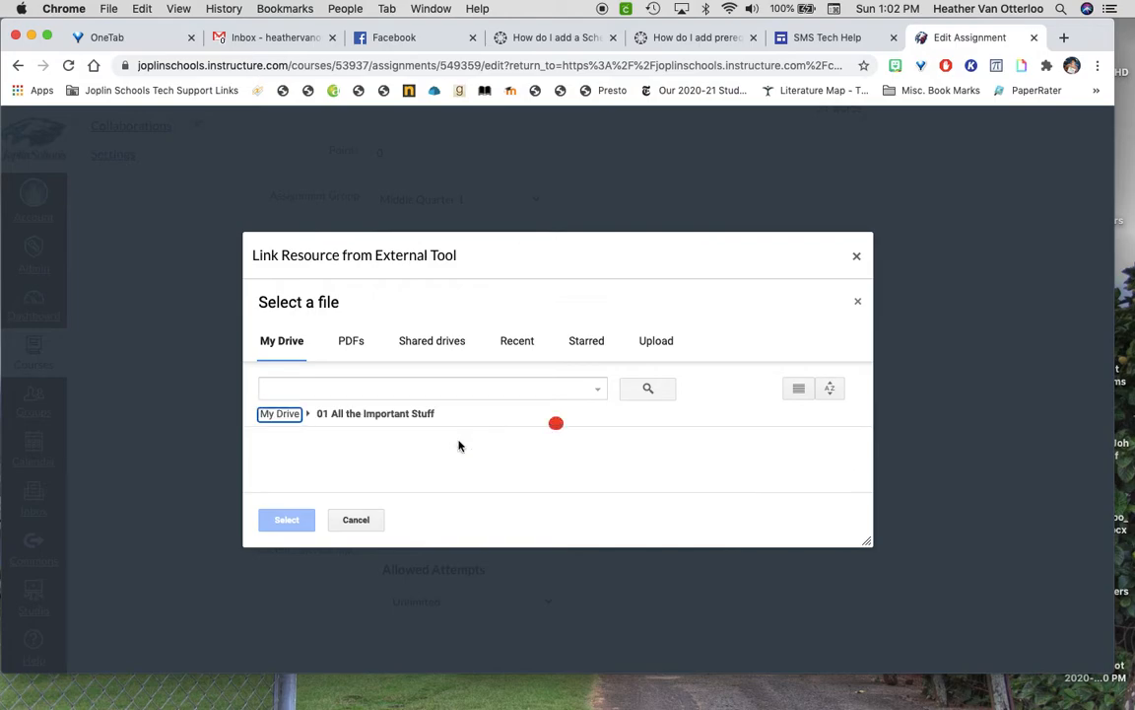
{"action": "left_click_drag", "start_coordinate": [869, 540], "coordinate": [923, 642]}
{"action": "left_click_drag", "start_coordinate": [587, 253], "coordinate": [577, 197]}
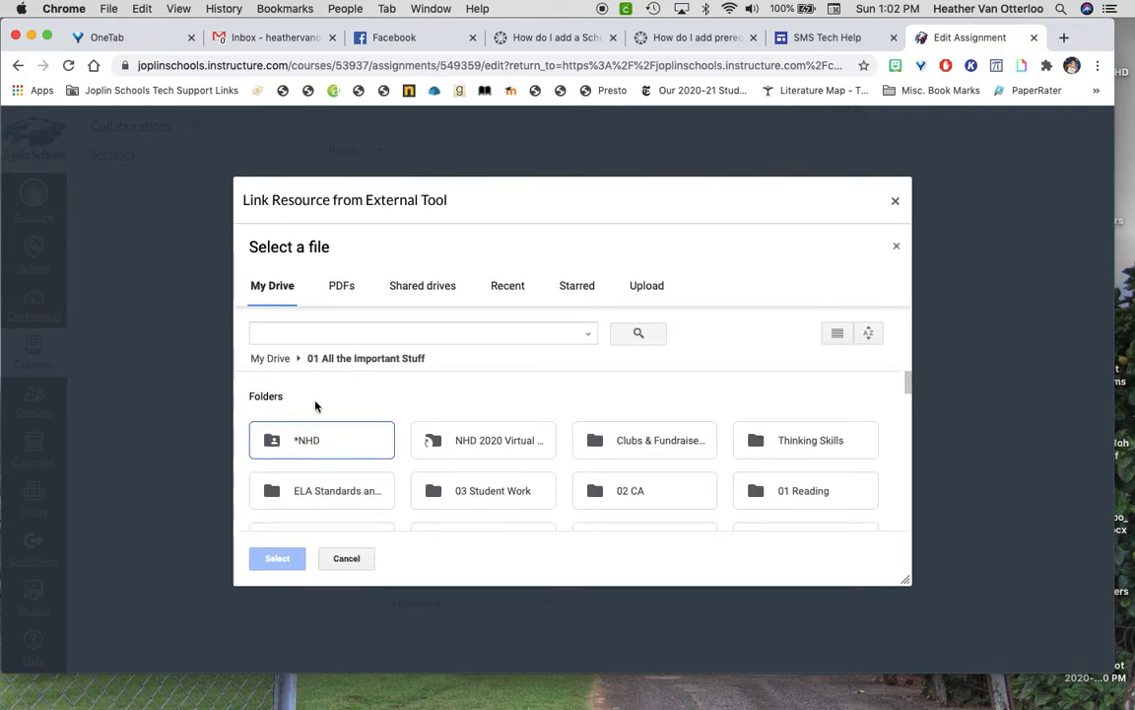
Open the 01 Reading folder, its 8th Grade subfolder and the folder for The Elevator inside it.
{"action": "scroll", "coordinate": [454, 493], "scroll_direction": "down", "scroll_amount": 2}
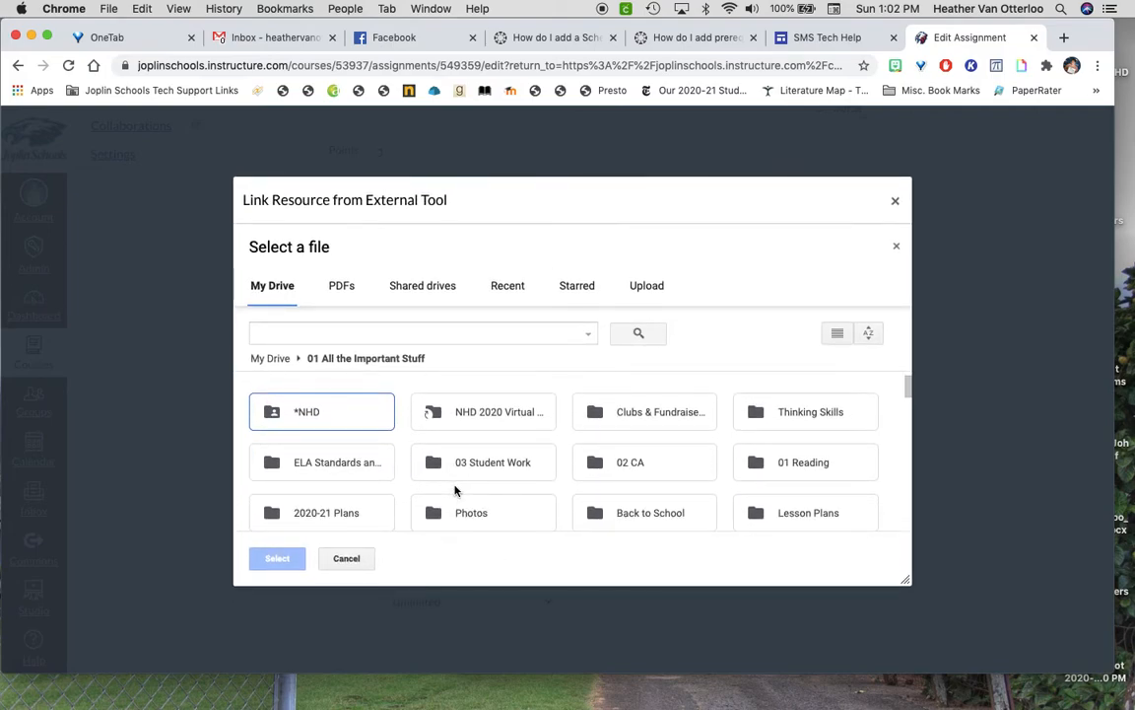
{"action": "double_click", "coordinate": [757, 462]}
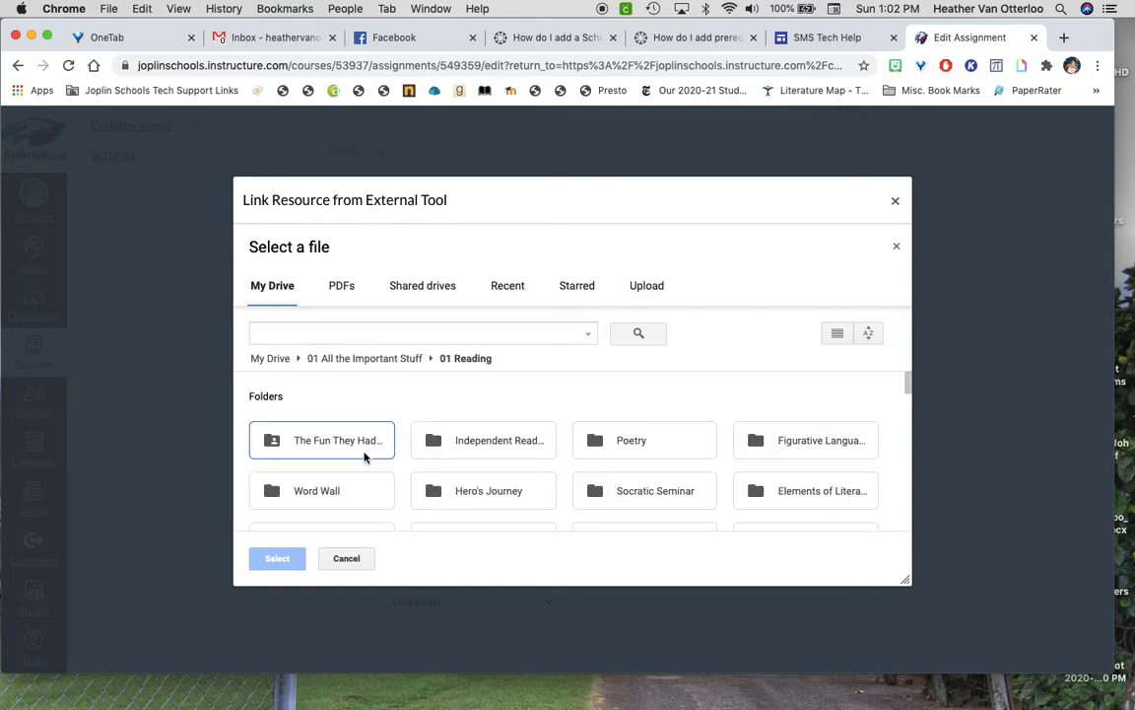
{"action": "scroll", "coordinate": [564, 452], "scroll_direction": "down", "scroll_amount": 2}
{"action": "scroll", "coordinate": [565, 452], "scroll_direction": "down", "scroll_amount": 3}
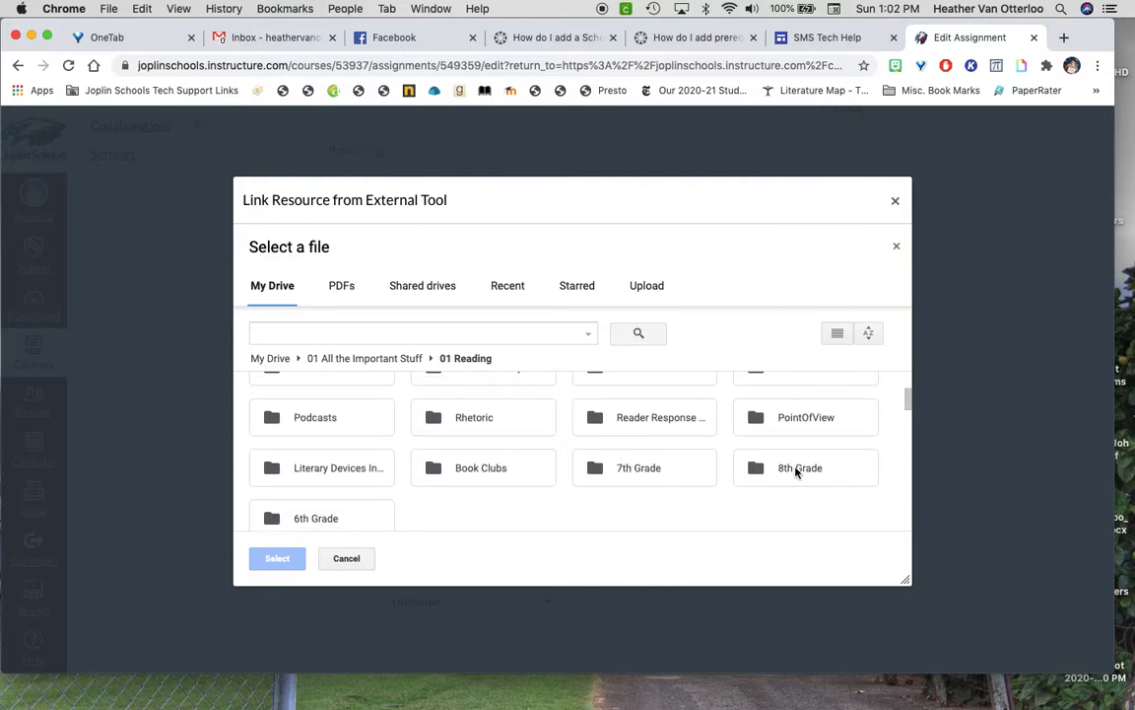
{"action": "double_click", "coordinate": [797, 471]}
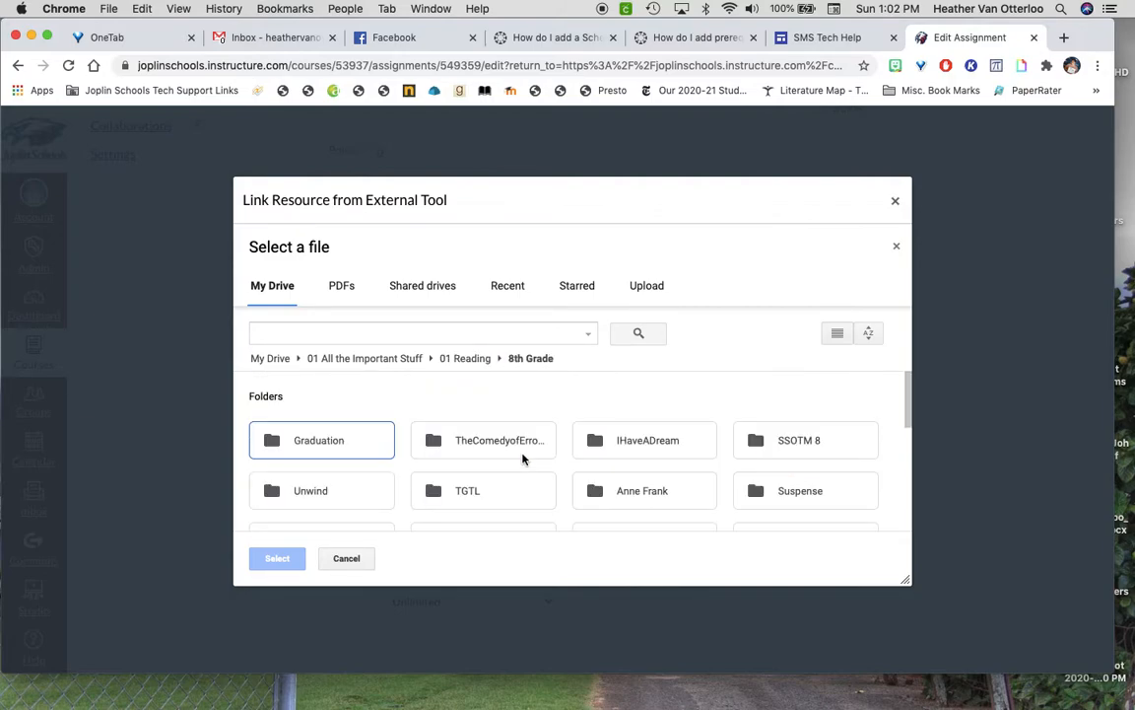
{"action": "scroll", "coordinate": [485, 459], "scroll_direction": "down", "scroll_amount": 2}
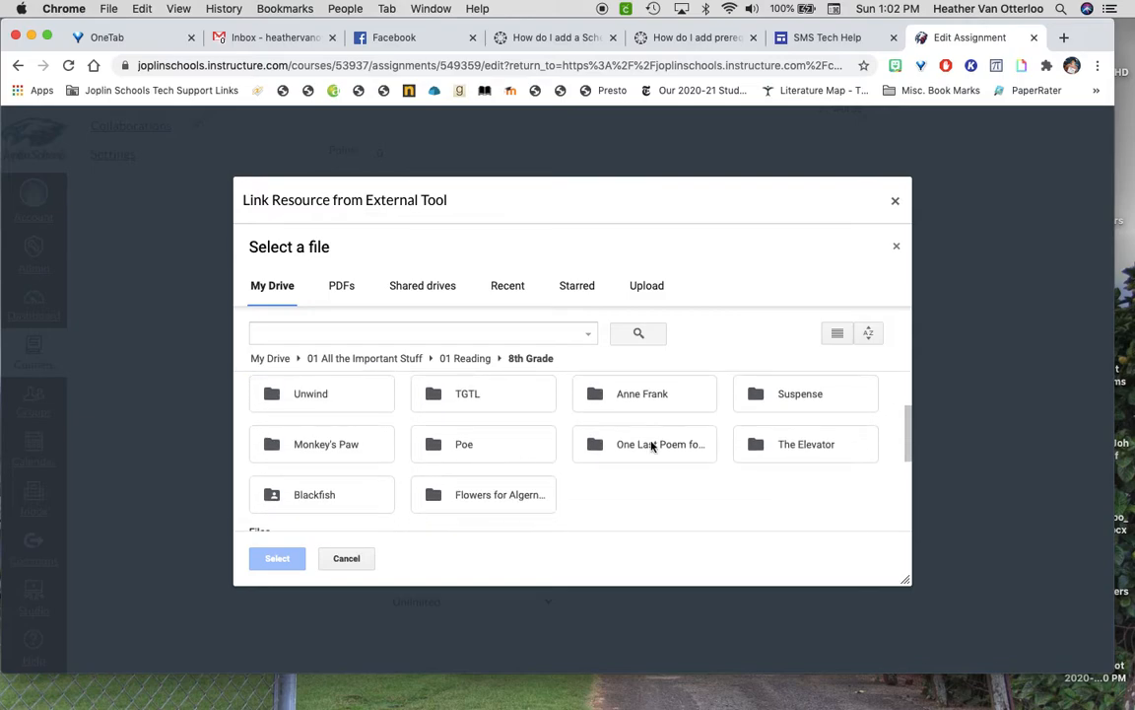
{"action": "double_click", "coordinate": [806, 449]}
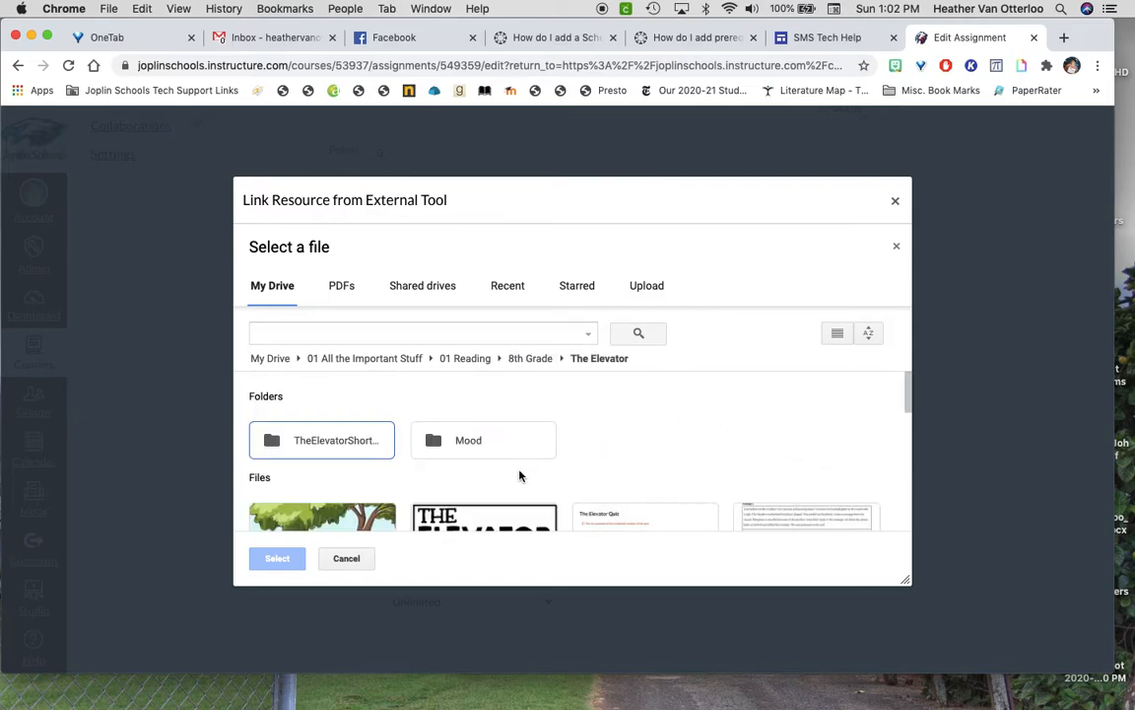
Look through the files in The Elevator and its TheElevatorShortStoryMiniUnit subfolder, and return to the My Drive root.
{"action": "scroll", "coordinate": [521, 476], "scroll_direction": "down", "scroll_amount": 5}
{"action": "scroll", "coordinate": [523, 479], "scroll_direction": "down", "scroll_amount": 5}
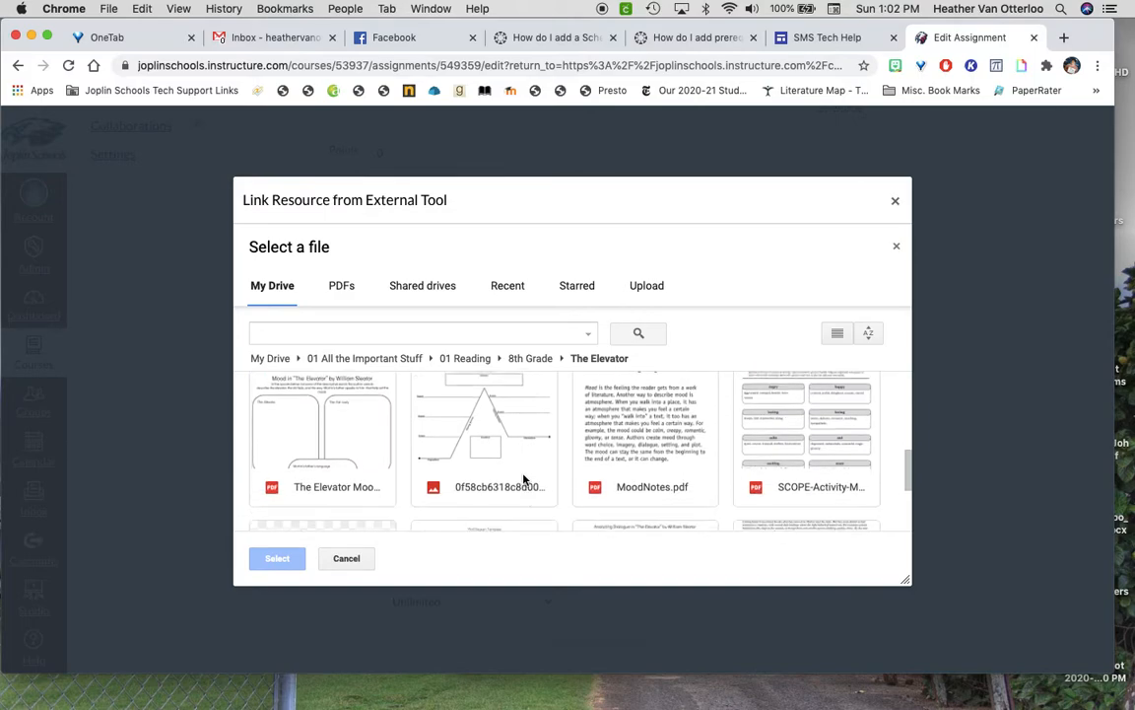
{"action": "scroll", "coordinate": [524, 479], "scroll_direction": "up", "scroll_amount": 10}
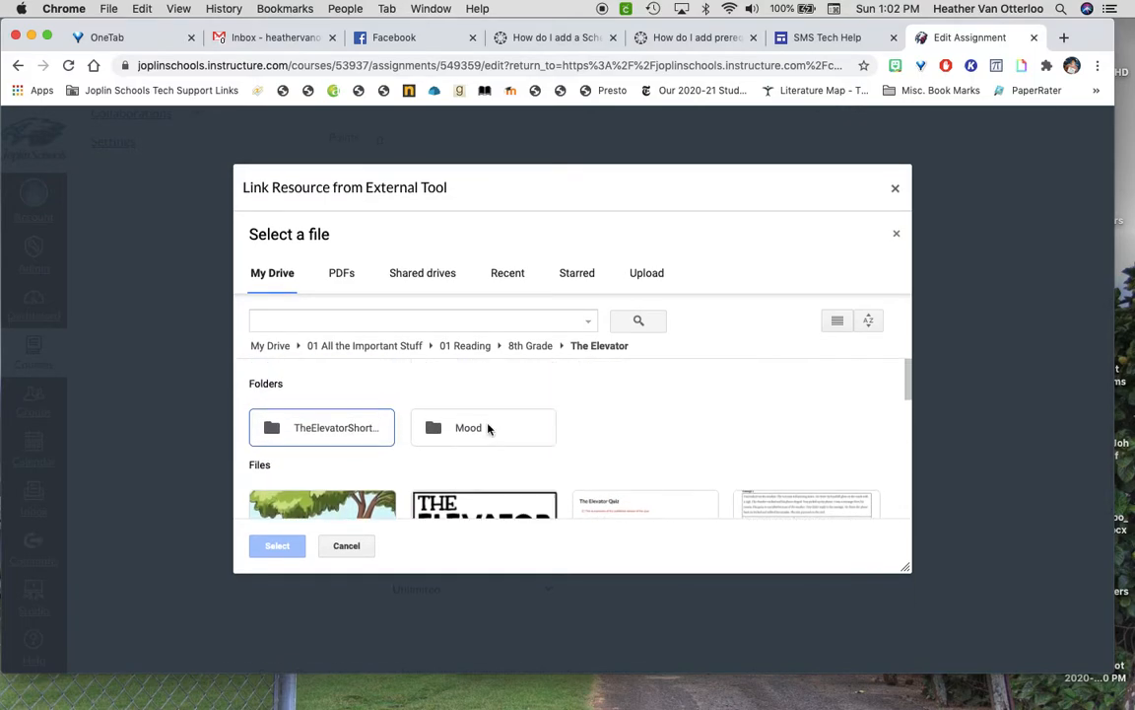
{"action": "double_click", "coordinate": [352, 428]}
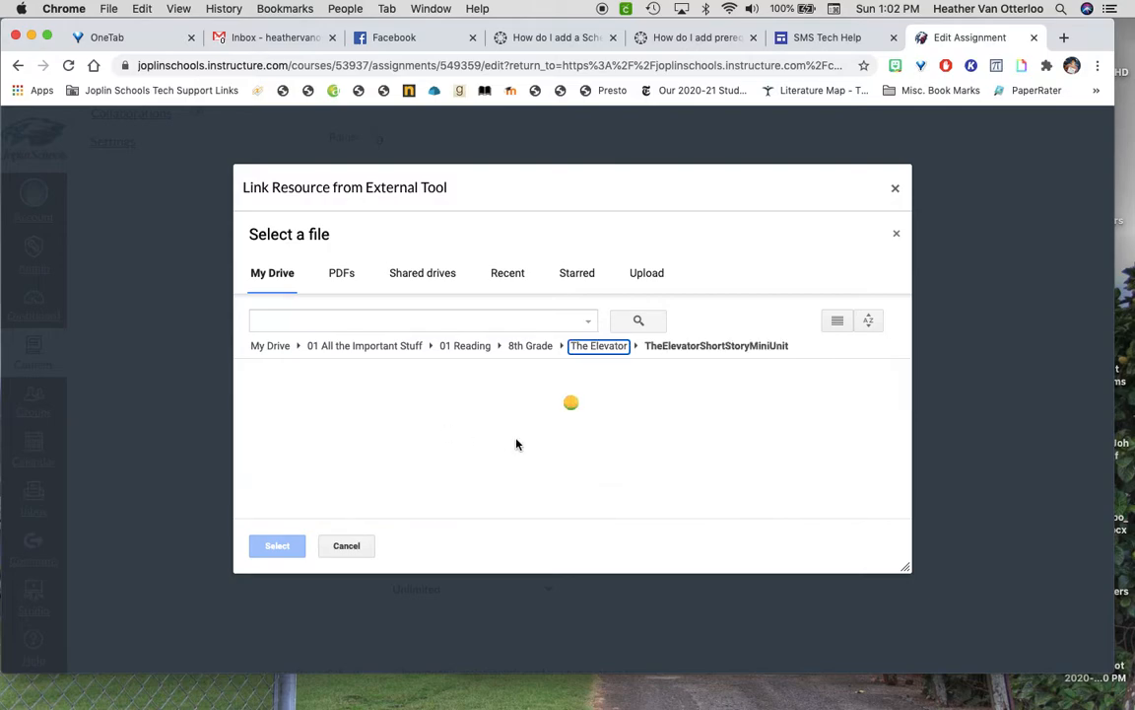
{"action": "scroll", "coordinate": [516, 444], "scroll_direction": "down", "scroll_amount": 4}
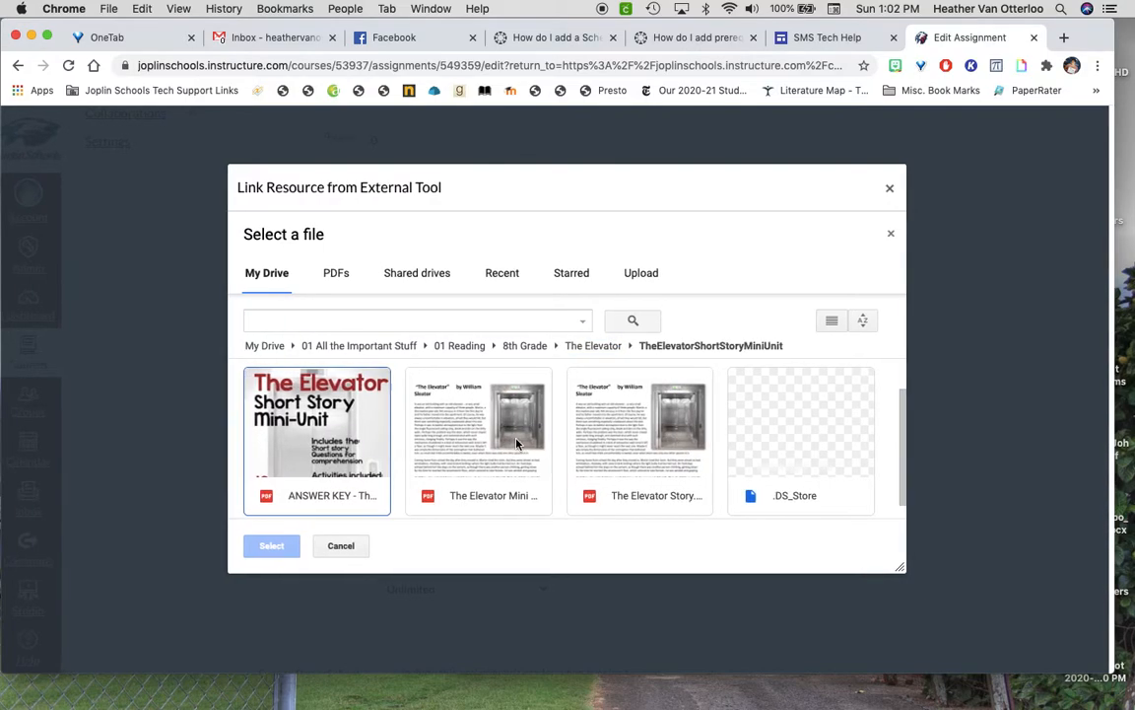
{"action": "scroll", "coordinate": [517, 444], "scroll_direction": "up", "scroll_amount": 5}
{"action": "scroll", "coordinate": [517, 444], "scroll_direction": "down", "scroll_amount": 1}
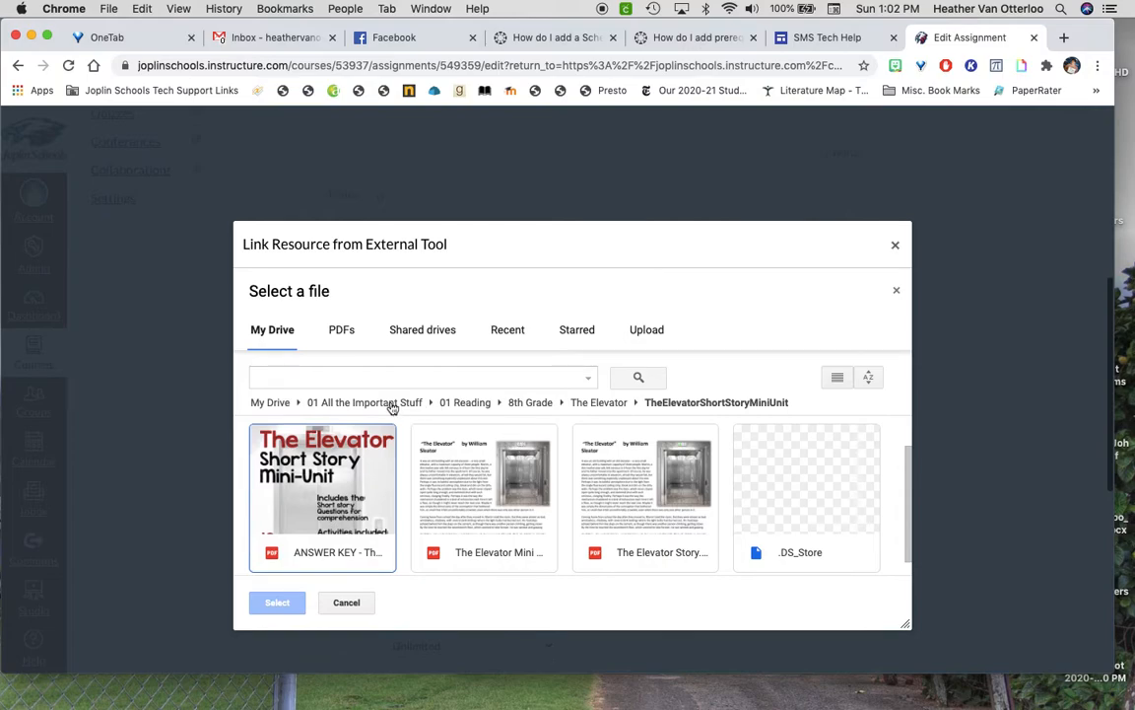
{"action": "left_click", "coordinate": [373, 404]}
{"action": "left_click", "coordinate": [269, 402]}
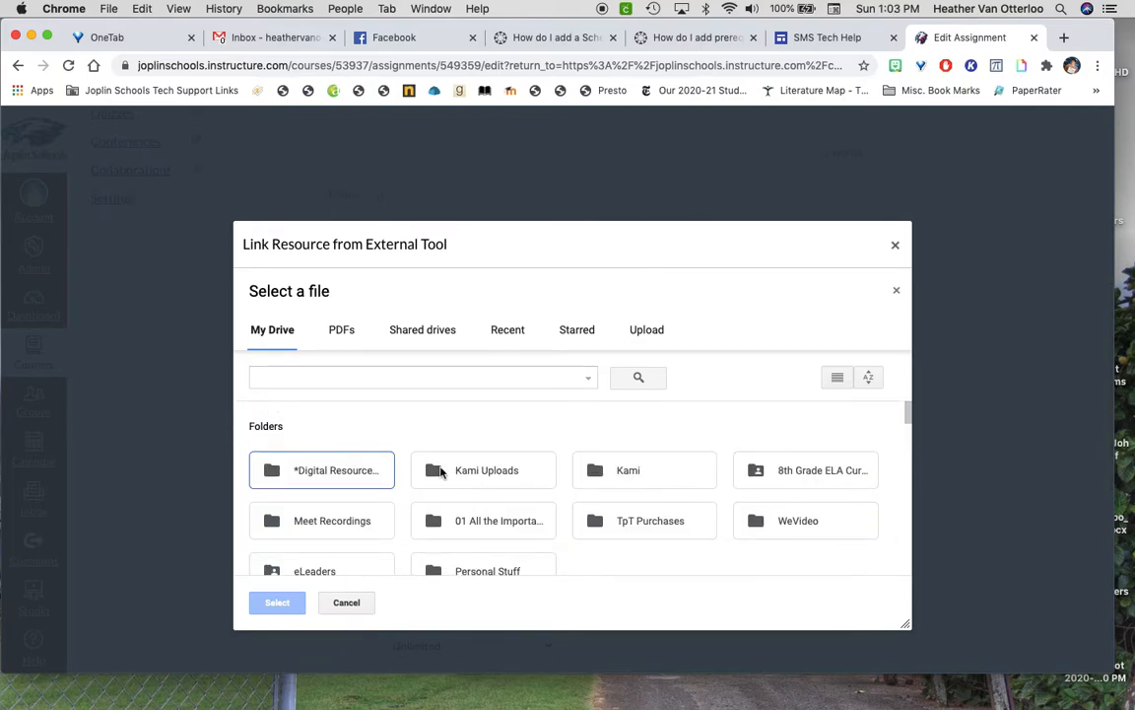
Open 8th Grade ELA Curriculum Resources > Reading > Quarter 1 > Unit 1- The Power of a Story > "The Elevator" Resources > the additional resources folder.
{"action": "scroll", "coordinate": [472, 317], "scroll_direction": "down", "scroll_amount": 2}
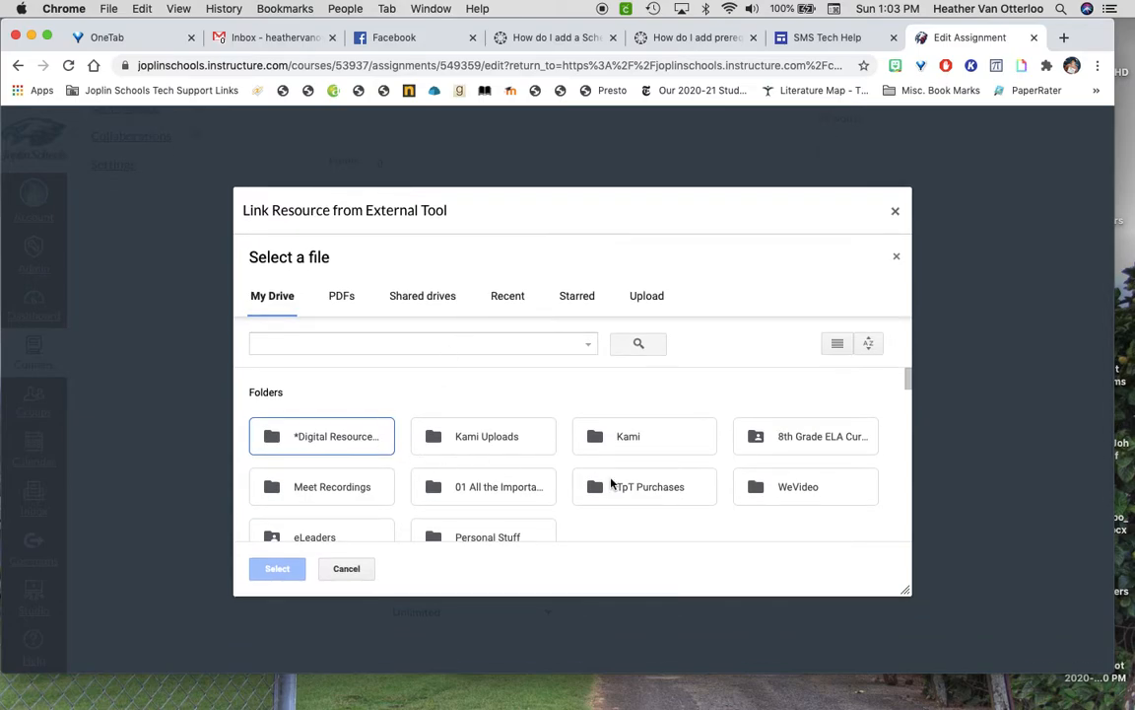
{"action": "double_click", "coordinate": [795, 440]}
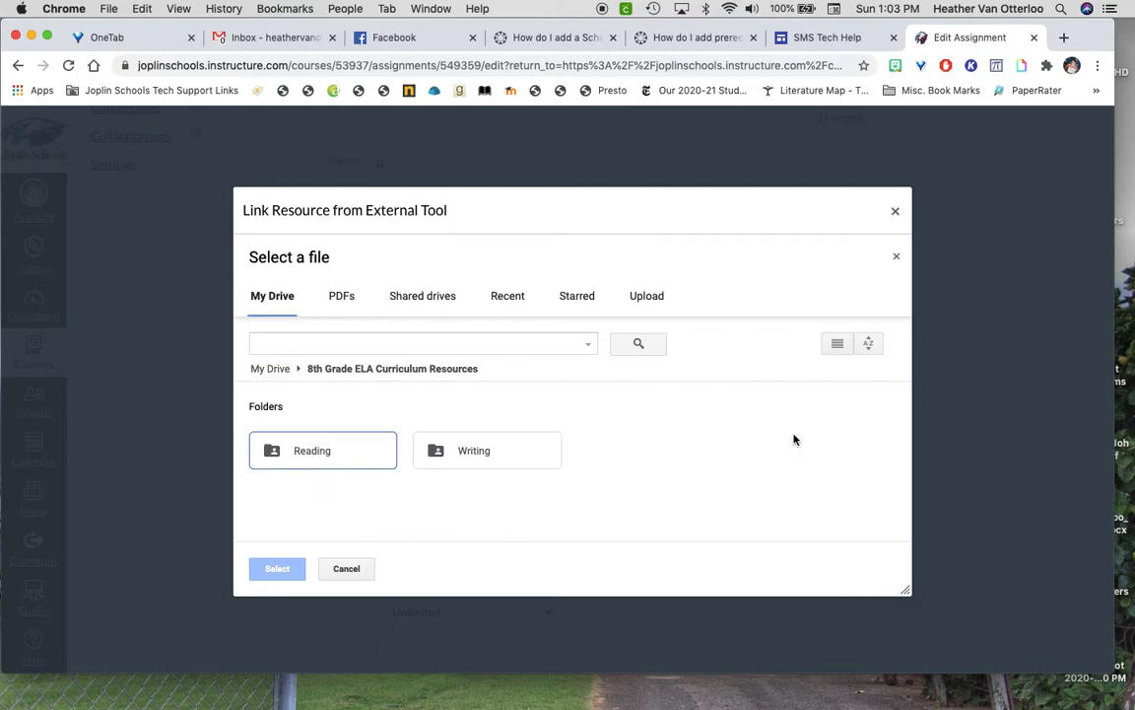
{"action": "double_click", "coordinate": [356, 459]}
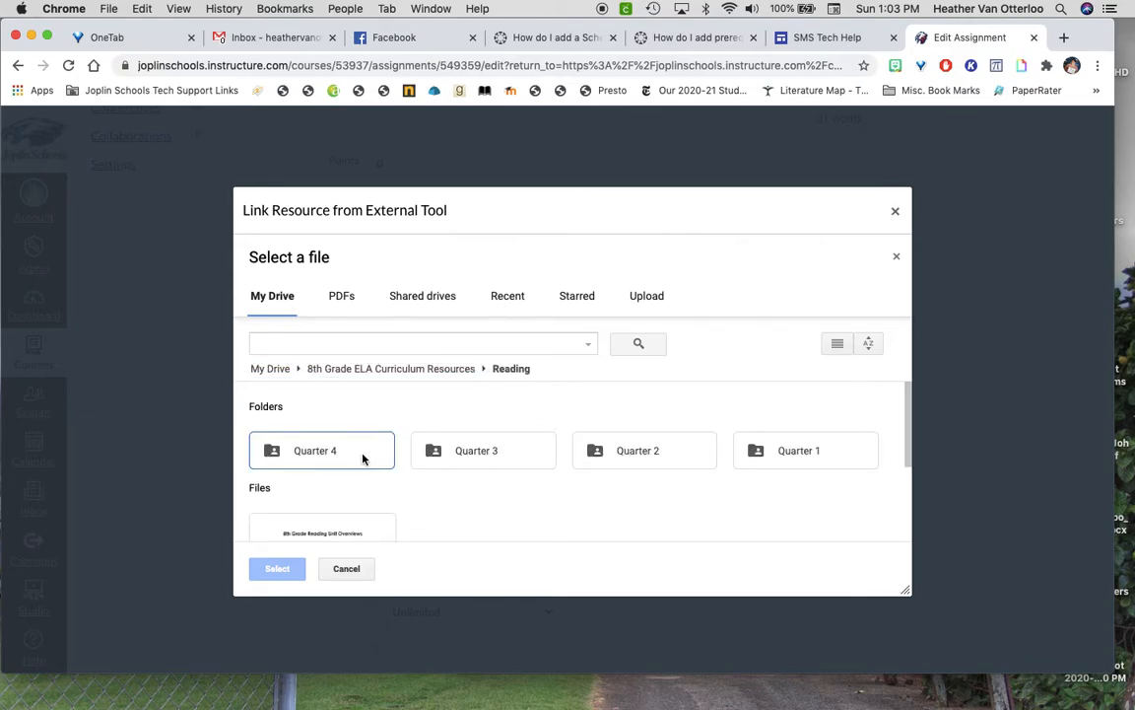
{"action": "double_click", "coordinate": [780, 457]}
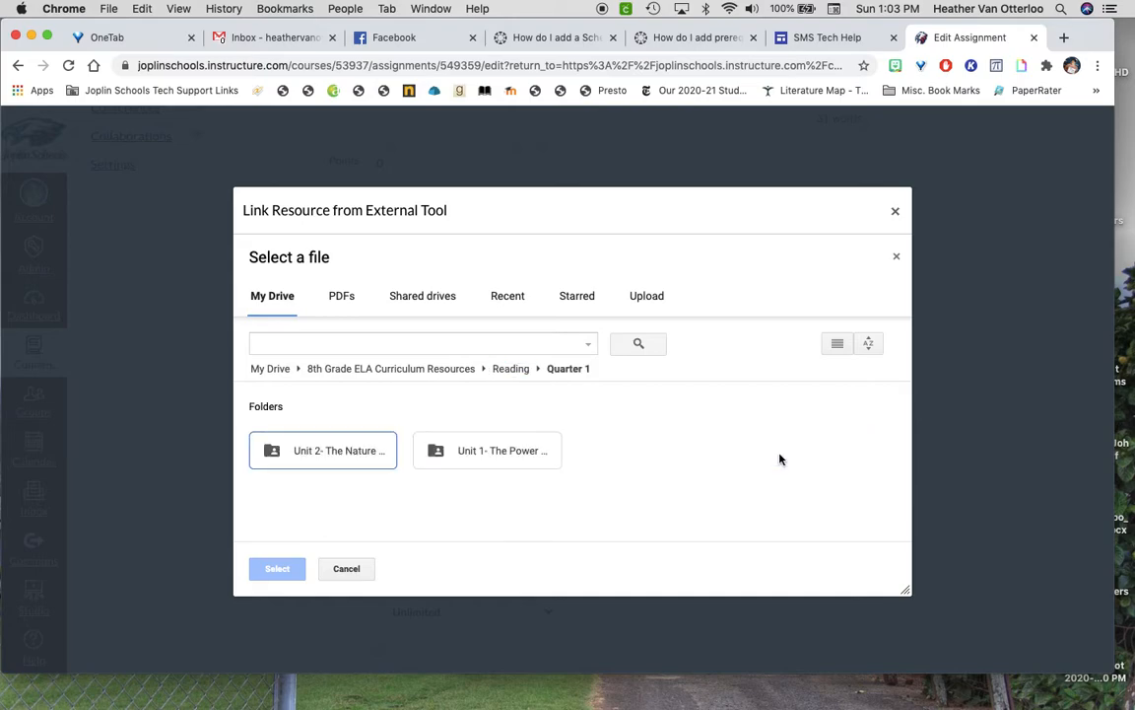
{"action": "double_click", "coordinate": [470, 458]}
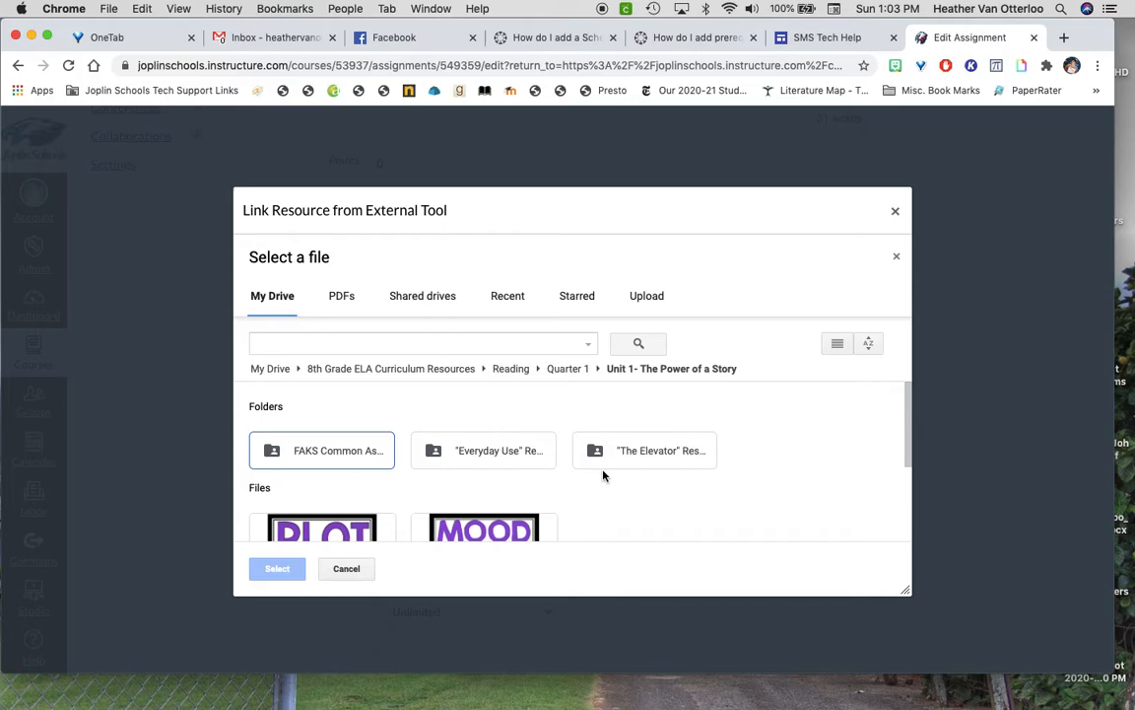
{"action": "double_click", "coordinate": [633, 449]}
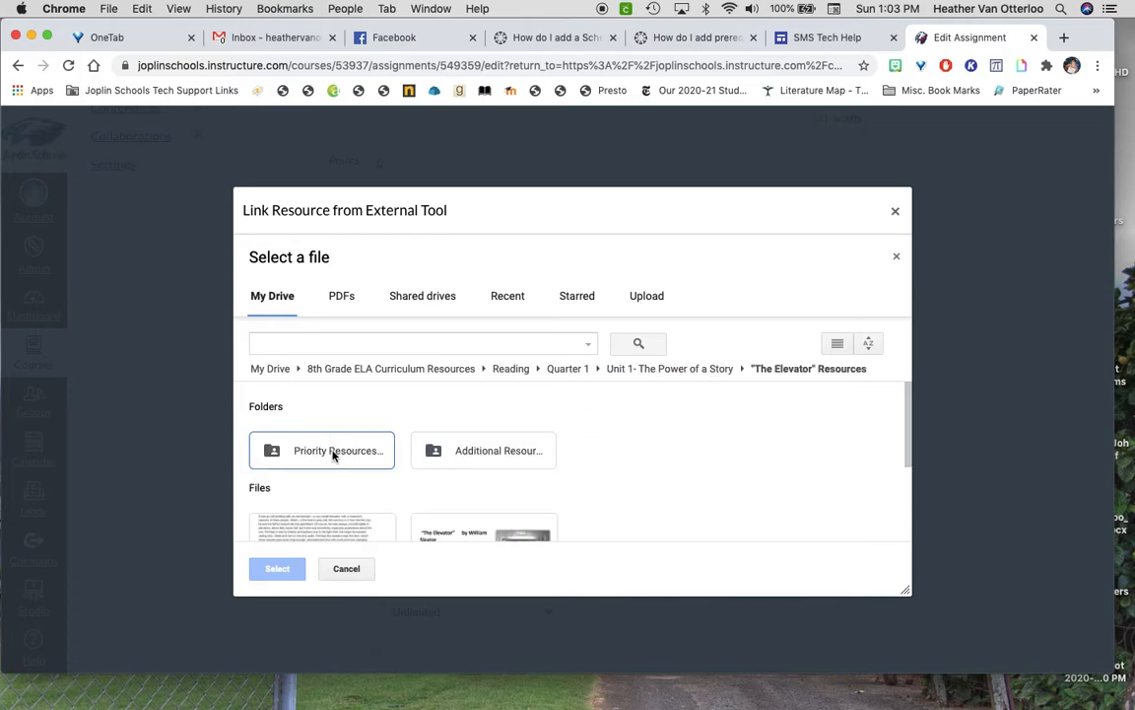
{"action": "double_click", "coordinate": [463, 453]}
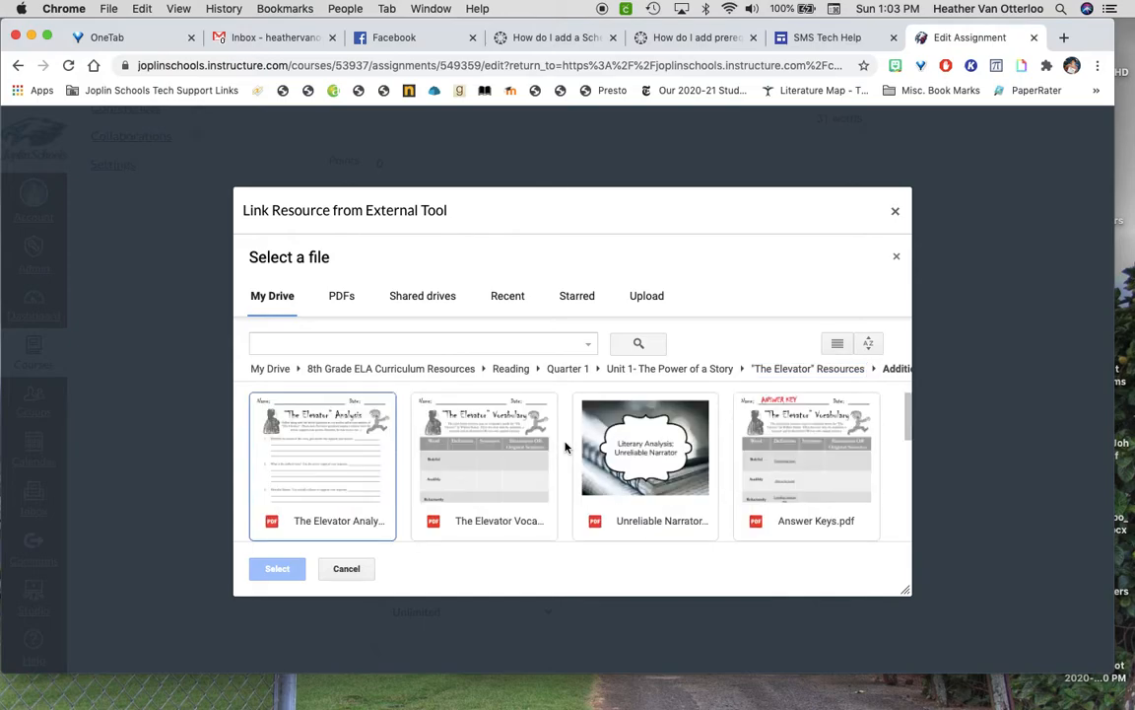
Choose the pre-reading discussion PDF titled "Elevator Etiquette" as the Kami file and confirm it as the assignment's external tool.
{"action": "scroll", "coordinate": [572, 463], "scroll_direction": "down", "scroll_amount": 3}
{"action": "scroll", "coordinate": [580, 481], "scroll_direction": "down", "scroll_amount": 5}
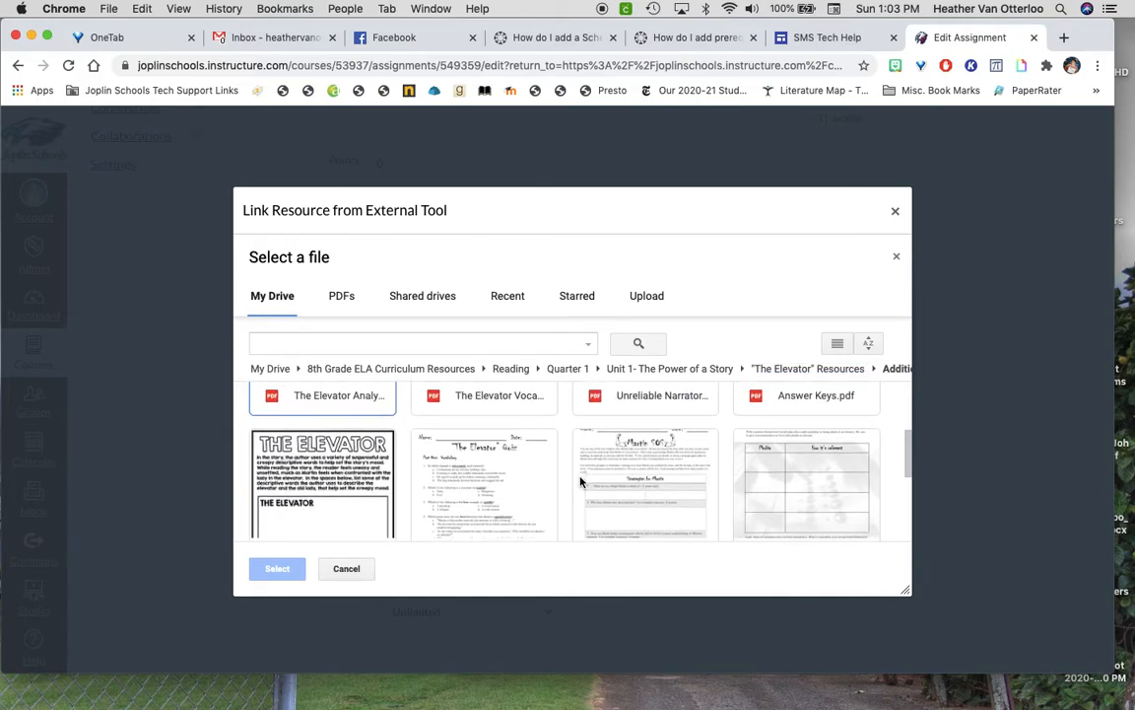
{"action": "scroll", "coordinate": [592, 478], "scroll_direction": "down", "scroll_amount": 3}
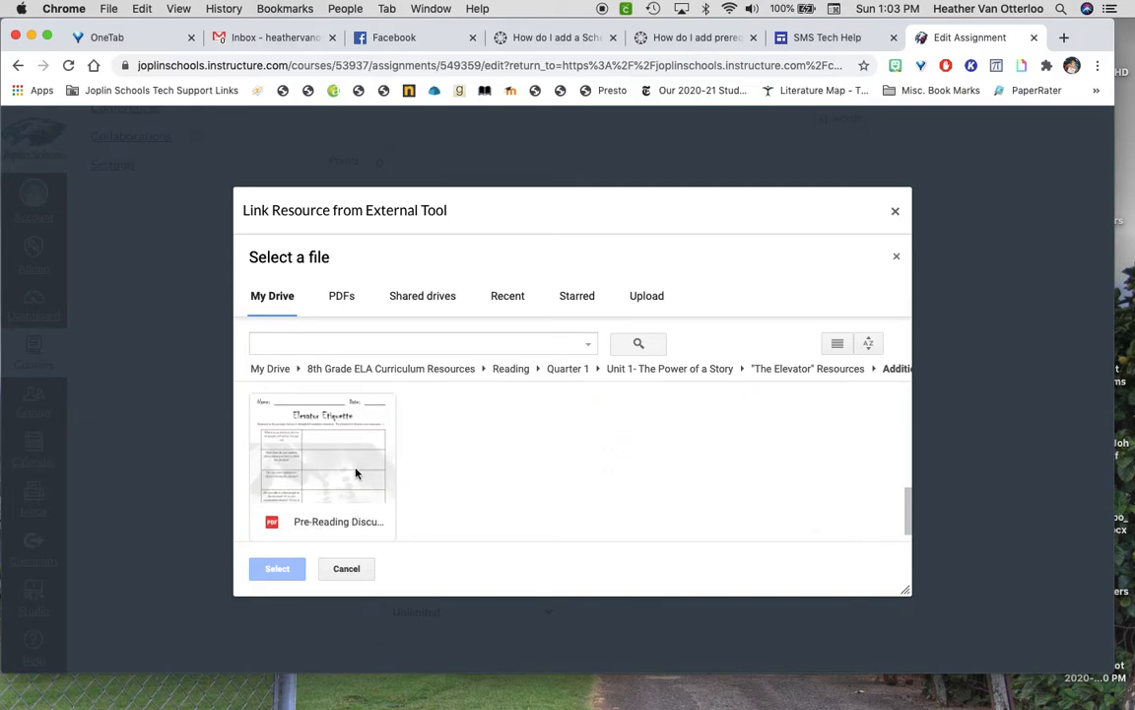
{"action": "left_click", "coordinate": [345, 493]}
{"action": "left_click", "coordinate": [266, 577]}
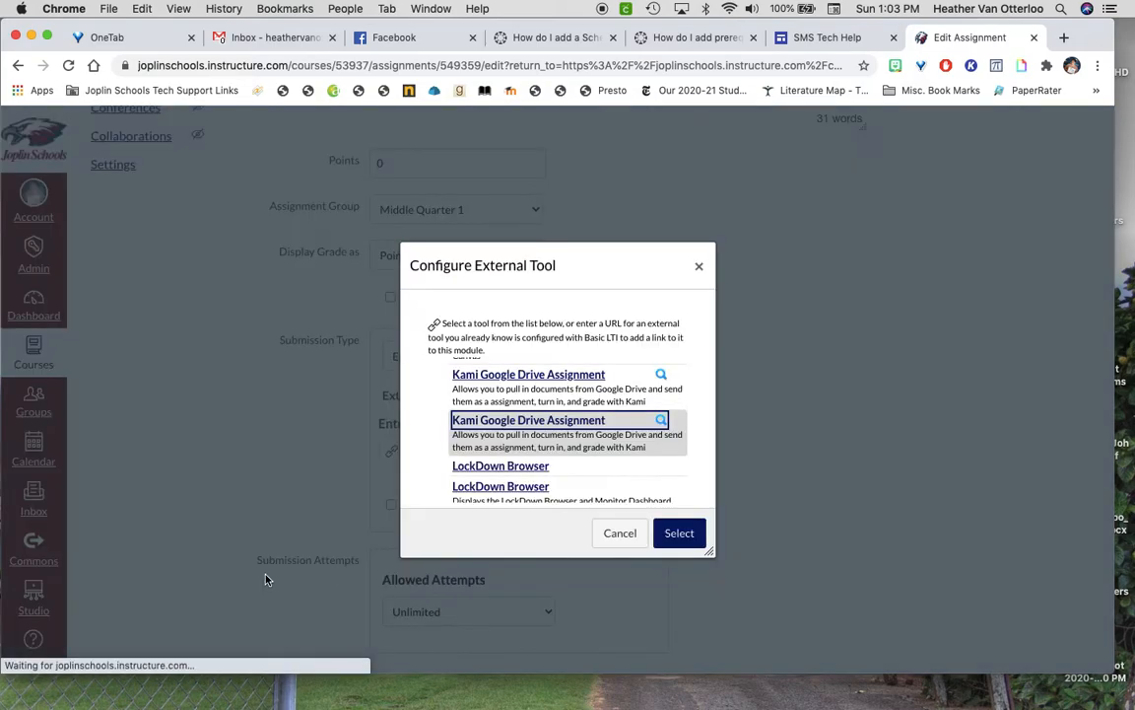
{"action": "left_click", "coordinate": [680, 533]}
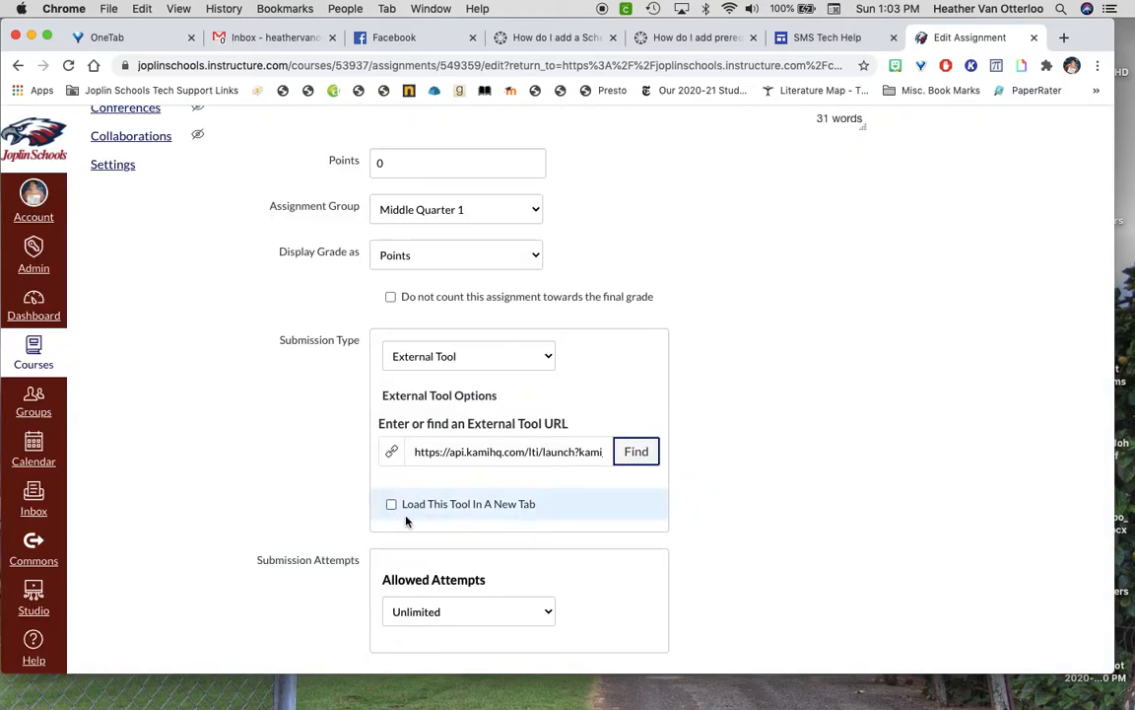
Review the assignment's points, group, grade display and submission type settings, and highlight the Kami external tool URL.
{"action": "scroll", "coordinate": [204, 446], "scroll_direction": "up", "scroll_amount": 4}
{"action": "scroll", "coordinate": [204, 446], "scroll_direction": "down", "scroll_amount": 3}
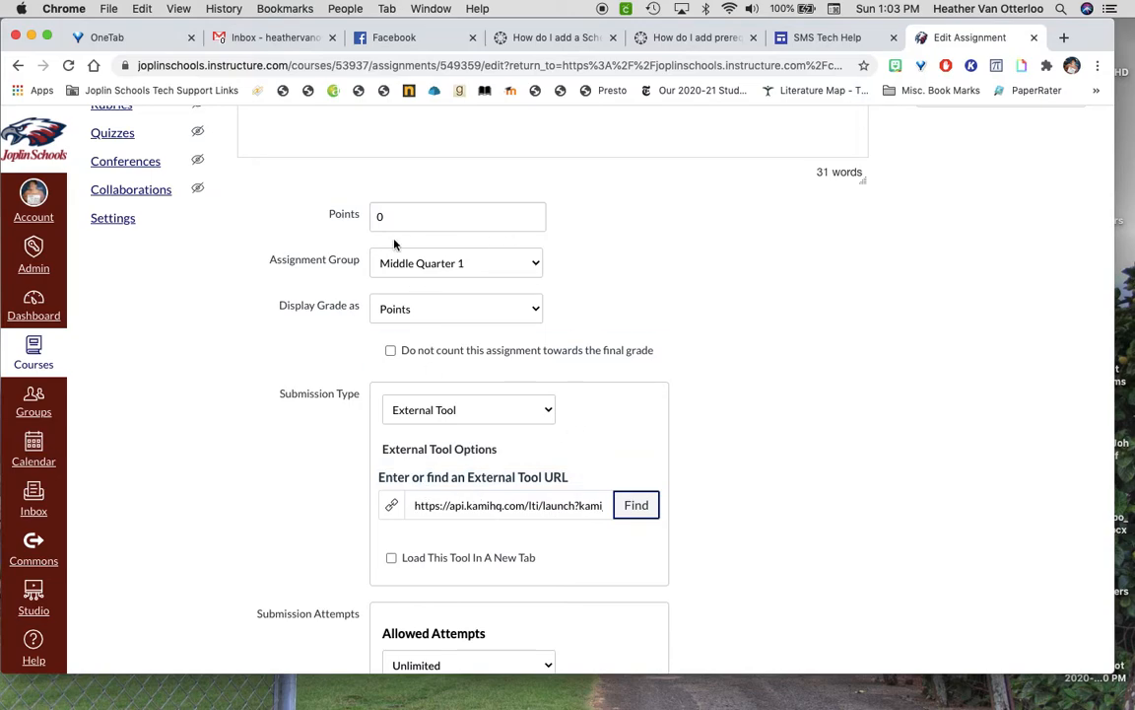
{"action": "scroll", "coordinate": [394, 244], "scroll_direction": "up", "scroll_amount": 3}
{"action": "scroll", "coordinate": [423, 434], "scroll_direction": "down", "scroll_amount": 1}
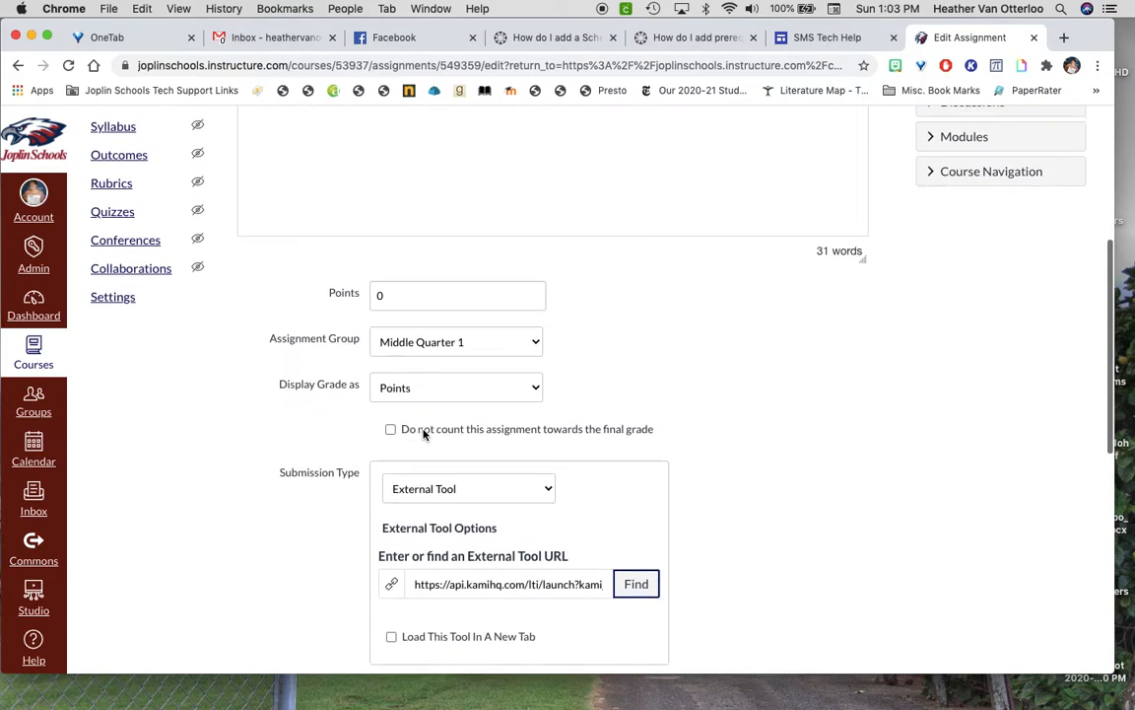
{"action": "scroll", "coordinate": [424, 434], "scroll_direction": "down", "scroll_amount": 3}
{"action": "mouse_move", "coordinate": [413, 434]}
{"action": "left_mouse_down"}
{"action": "mouse_move", "coordinate": [638, 440]}
{"action": "mouse_move", "coordinate": [425, 445]}
{"action": "left_mouse_up"}
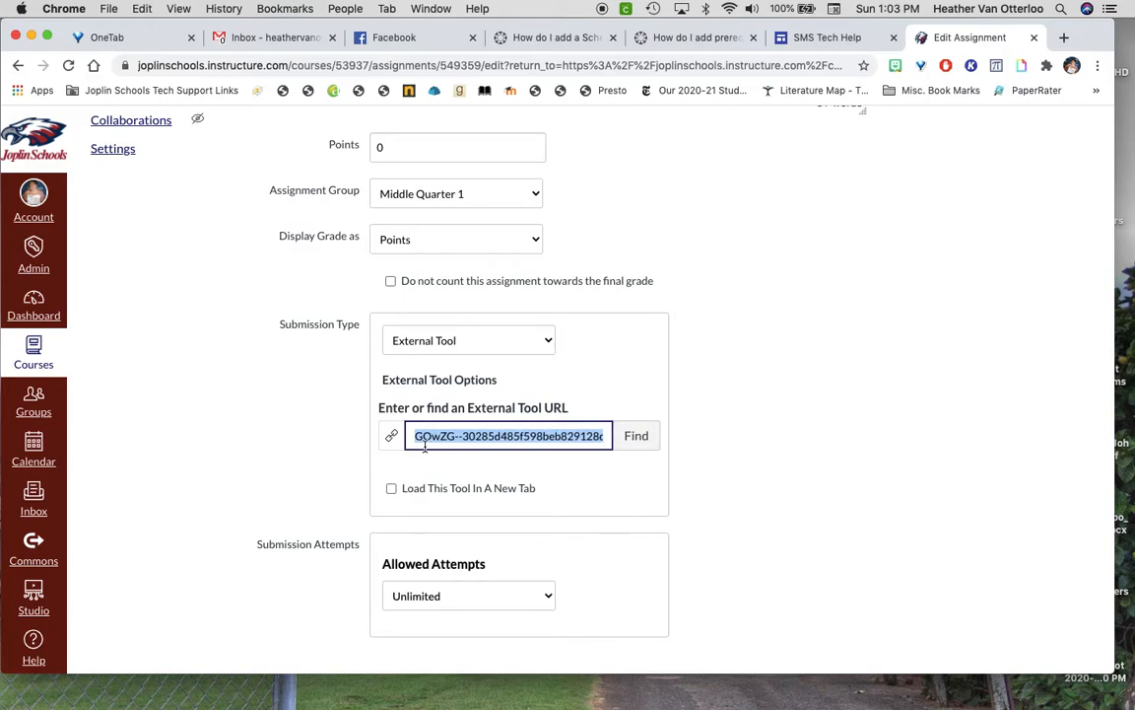
Enable loading the Kami tool in a new tab and save the Elevator Etiquette Discussion assignment without publishing.
{"action": "left_click", "coordinate": [293, 495]}
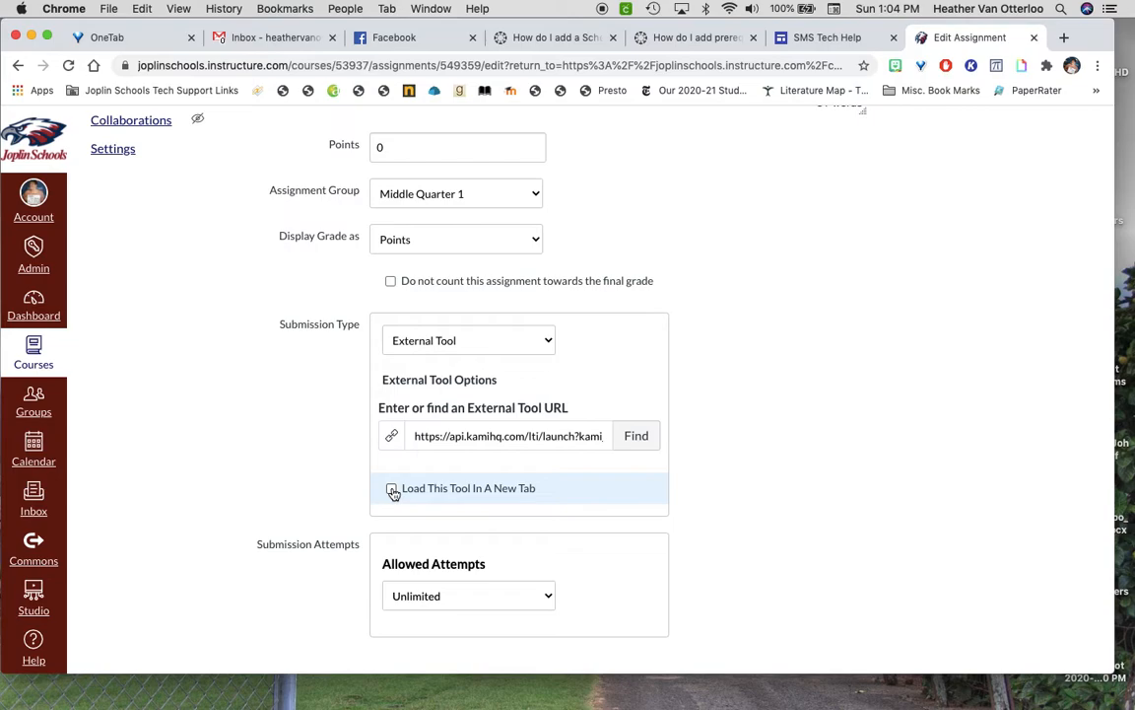
{"action": "scroll", "coordinate": [781, 469], "scroll_direction": "down", "scroll_amount": 5}
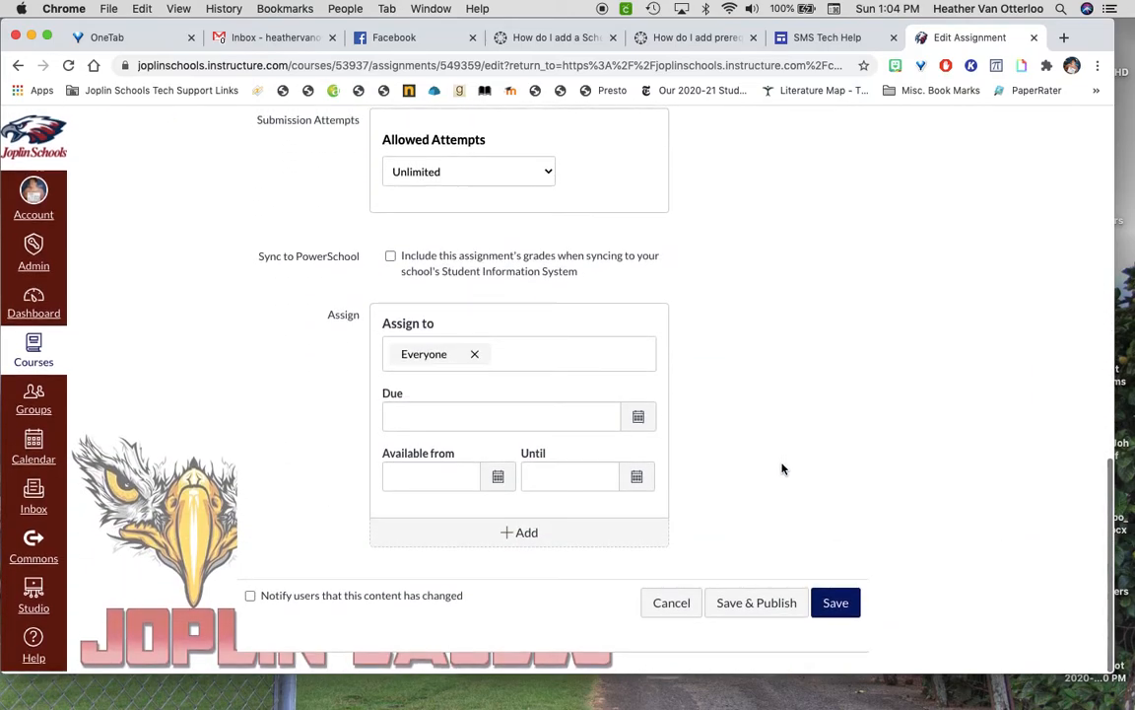
{"action": "left_click", "coordinate": [836, 605]}
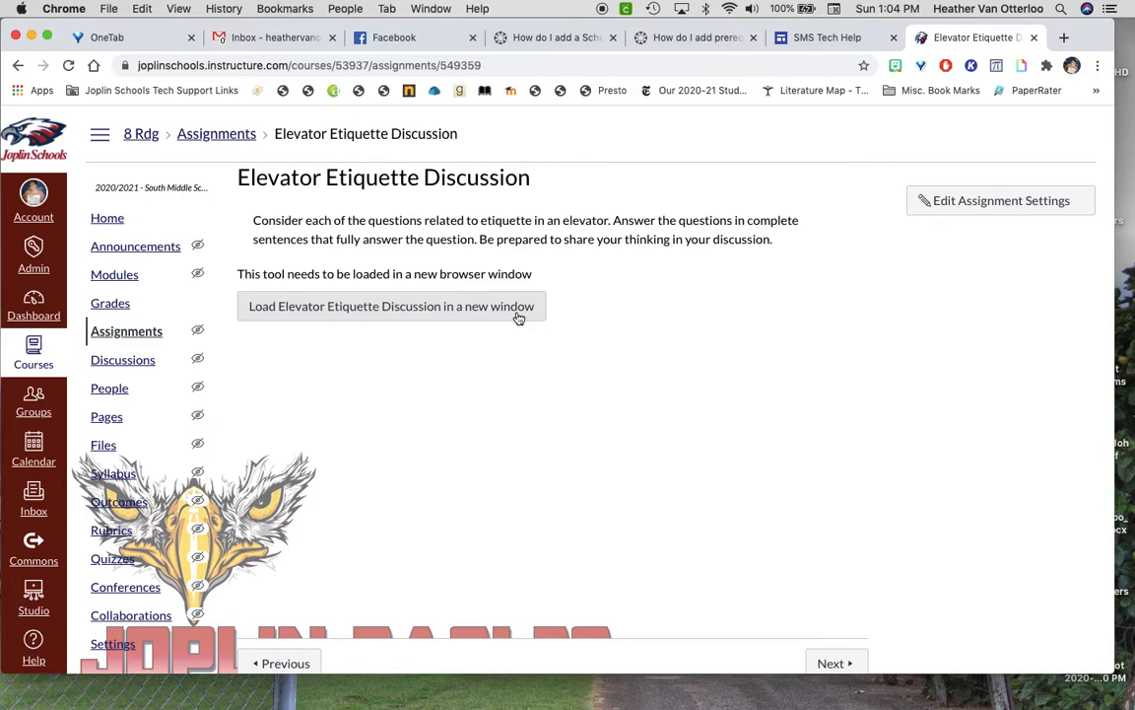
Reopen the assignment's settings, turn off loading the external tool in a new tab, and save the assignment.
{"action": "left_click", "coordinate": [951, 199]}
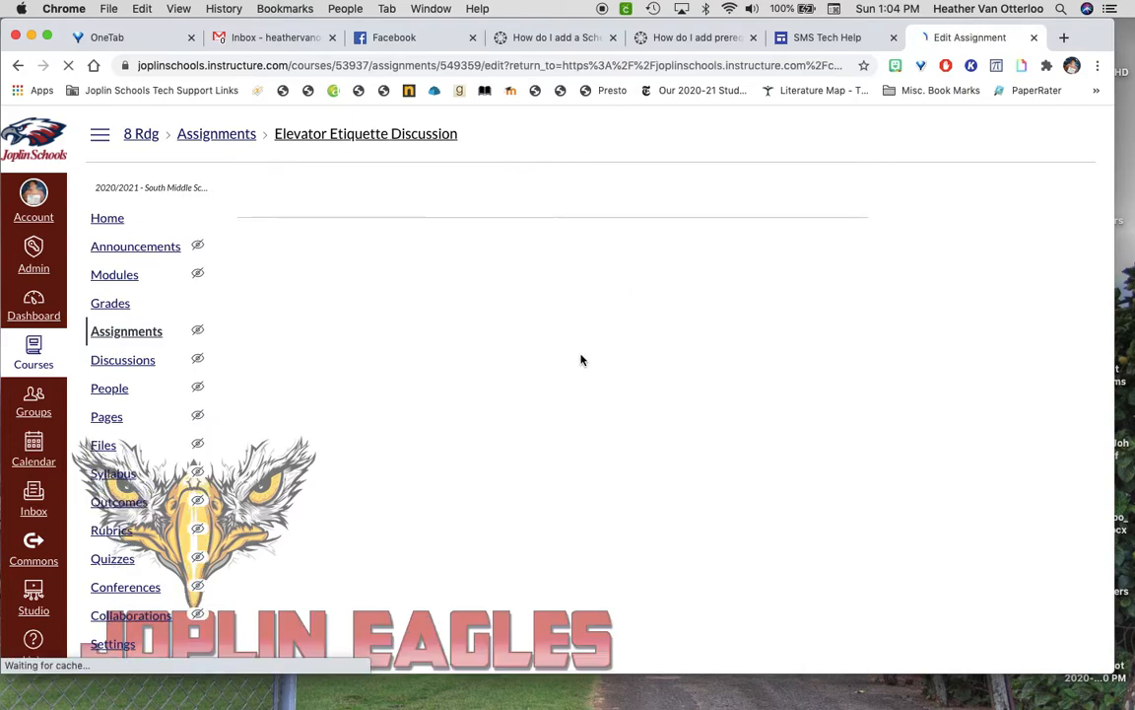
{"action": "scroll", "coordinate": [582, 360], "scroll_direction": "down", "scroll_amount": 7}
{"action": "scroll", "coordinate": [582, 360], "scroll_direction": "up", "scroll_amount": 6}
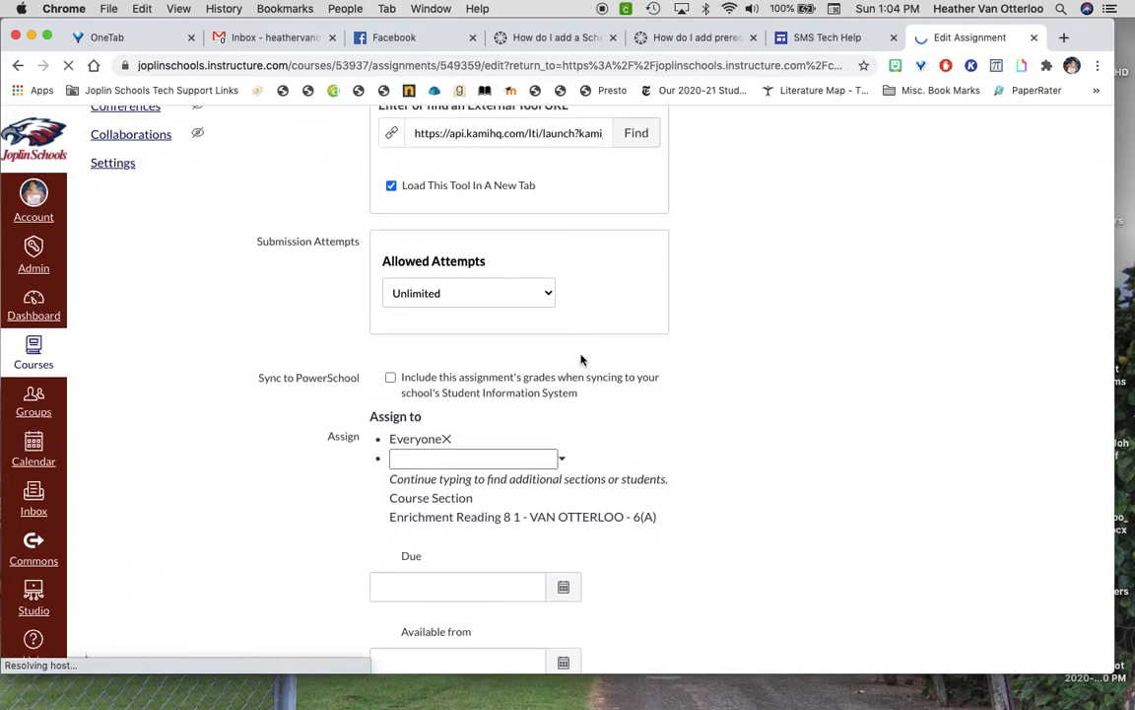
{"action": "scroll", "coordinate": [395, 358], "scroll_direction": "down", "scroll_amount": 2}
{"action": "left_click", "coordinate": [391, 376]}
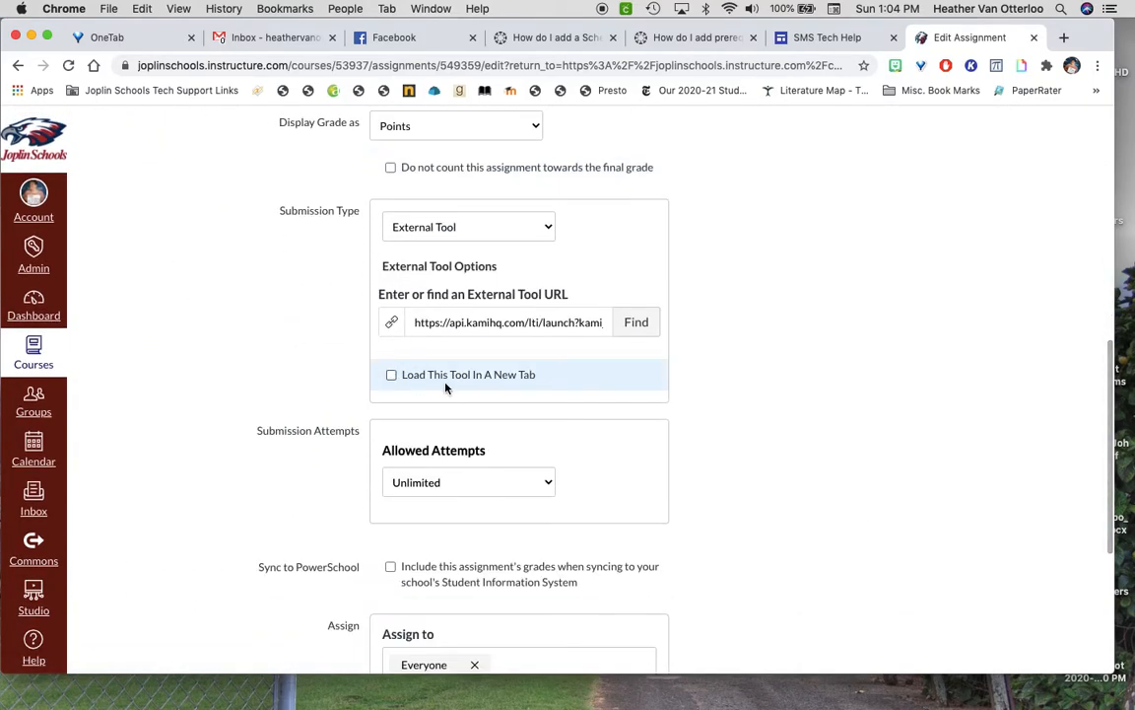
{"action": "scroll", "coordinate": [959, 512], "scroll_direction": "down", "scroll_amount": 4}
{"action": "left_click", "coordinate": [837, 603]}
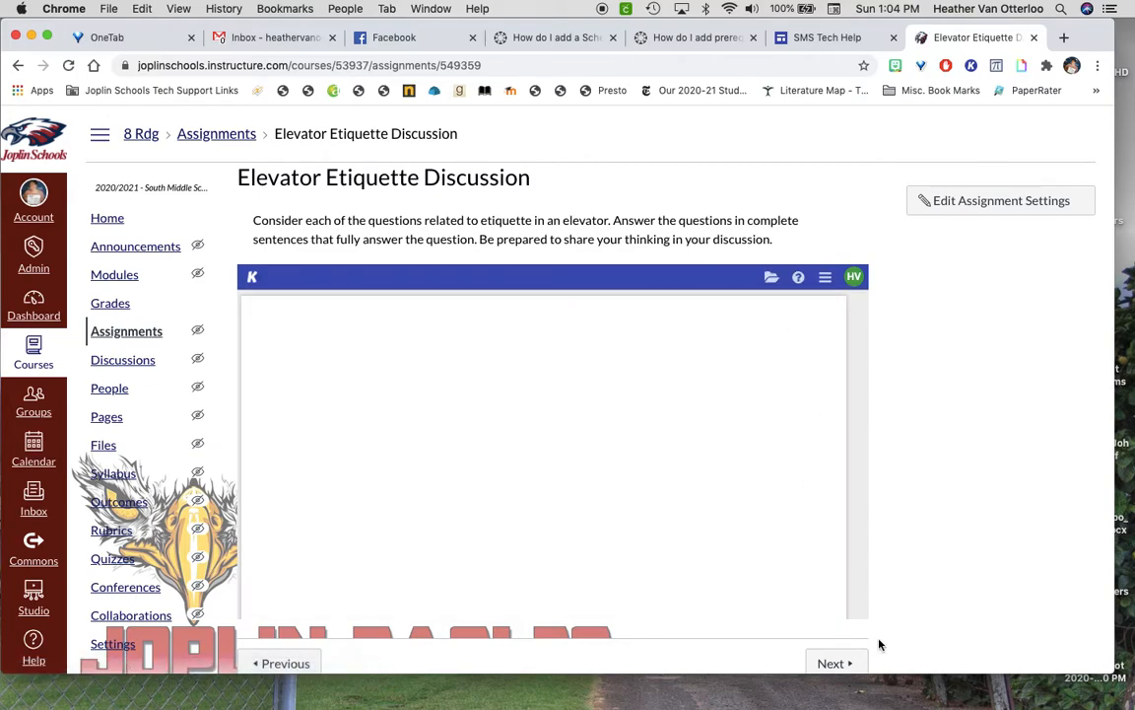
Leave the embedded Kami view to edit the assignment again, turn on loading the tool in a new tab, and save.
{"action": "left_click", "coordinate": [955, 210]}
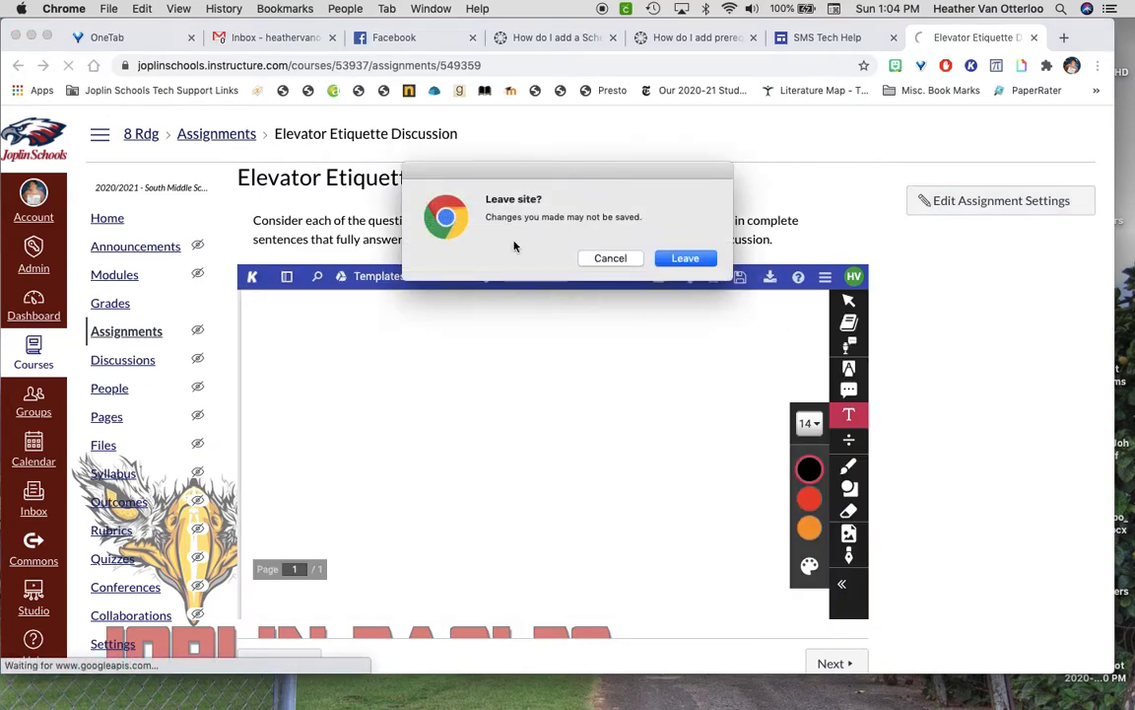
{"action": "left_click", "coordinate": [684, 257]}
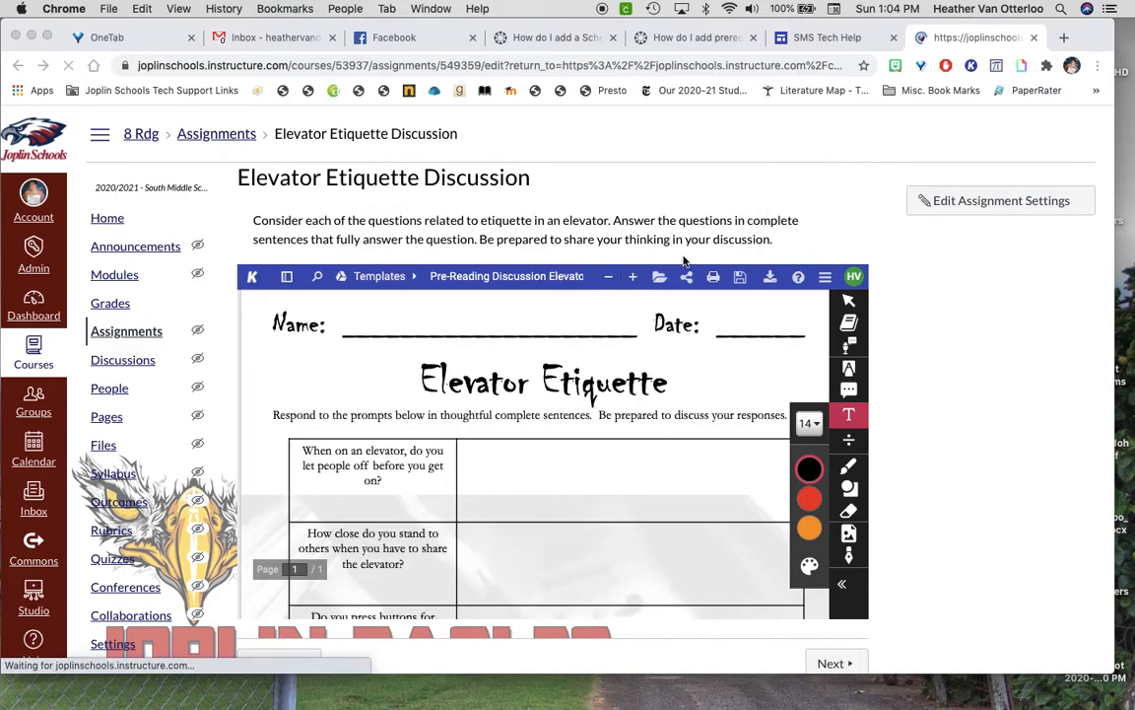
{"action": "scroll", "coordinate": [413, 385], "scroll_direction": "down", "scroll_amount": 5}
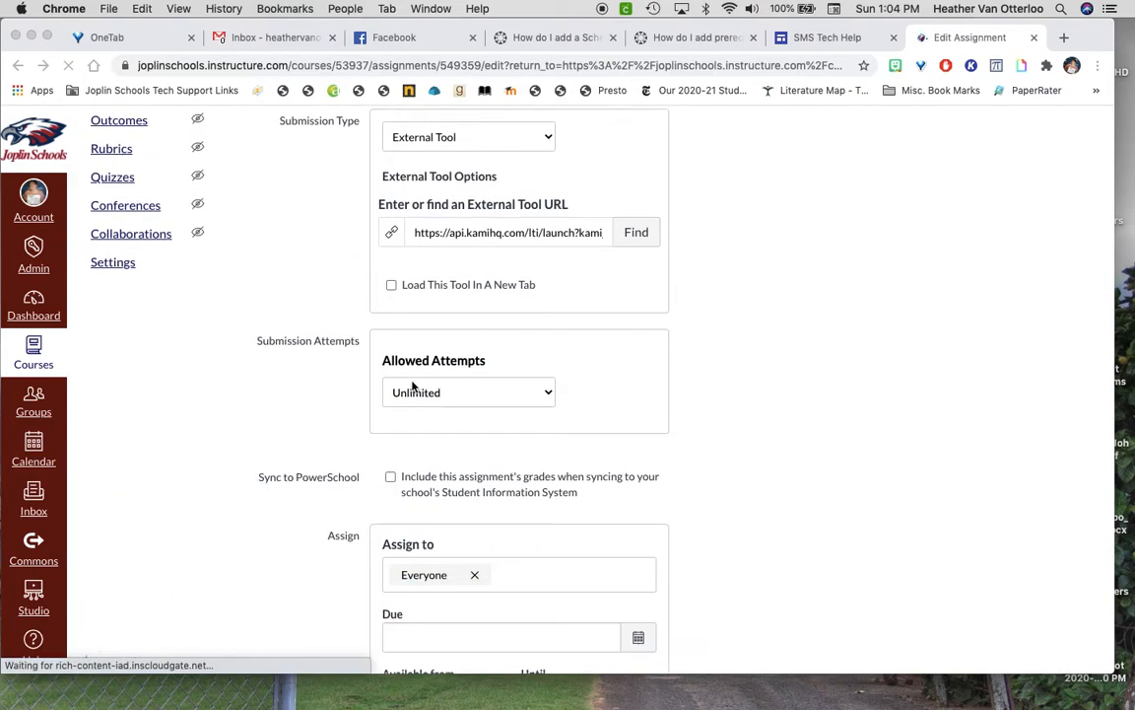
{"action": "left_click", "coordinate": [491, 554]}
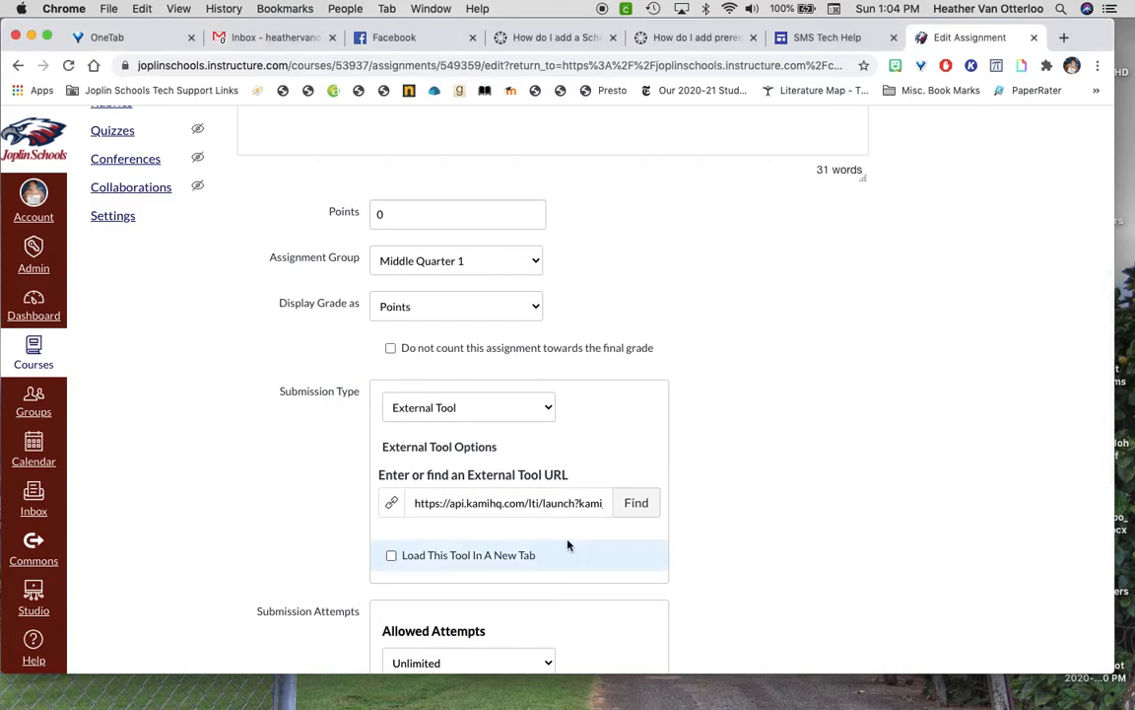
{"action": "left_click", "coordinate": [440, 558]}
{"action": "scroll", "coordinate": [848, 572], "scroll_direction": "down", "scroll_amount": 5}
{"action": "left_click", "coordinate": [836, 599]}
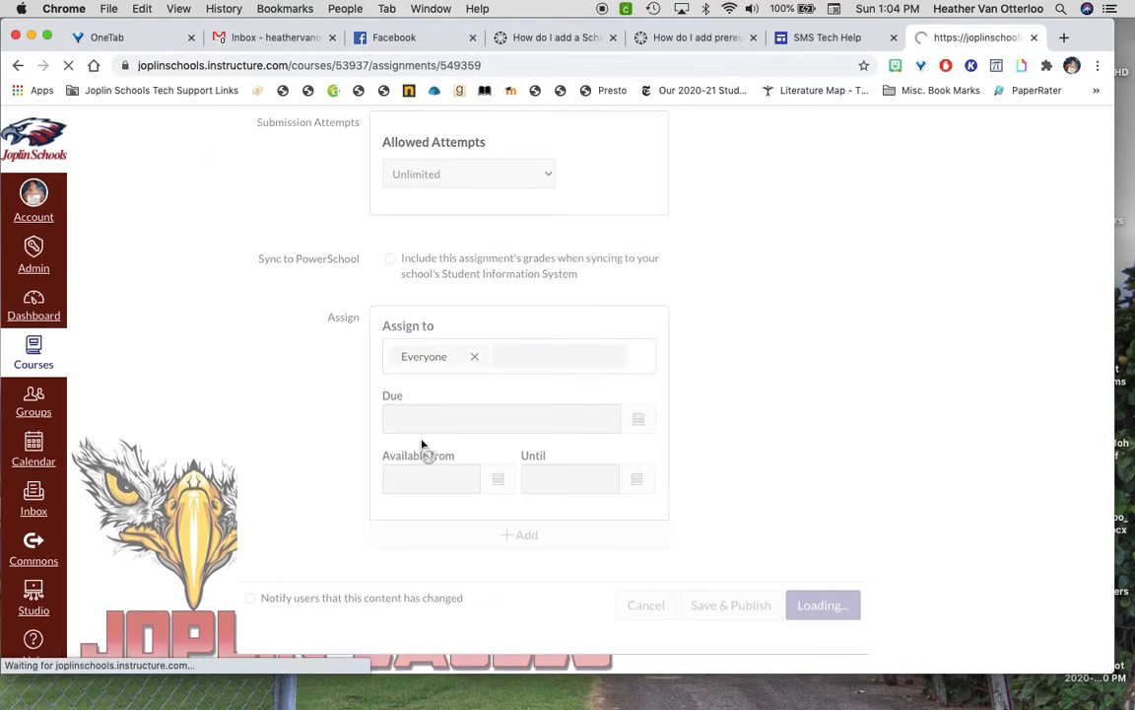
Load the Elevator Etiquette Discussion in a new window to view its PDF in Kami, and close that window's tab.
{"action": "left_click", "coordinate": [380, 306]}
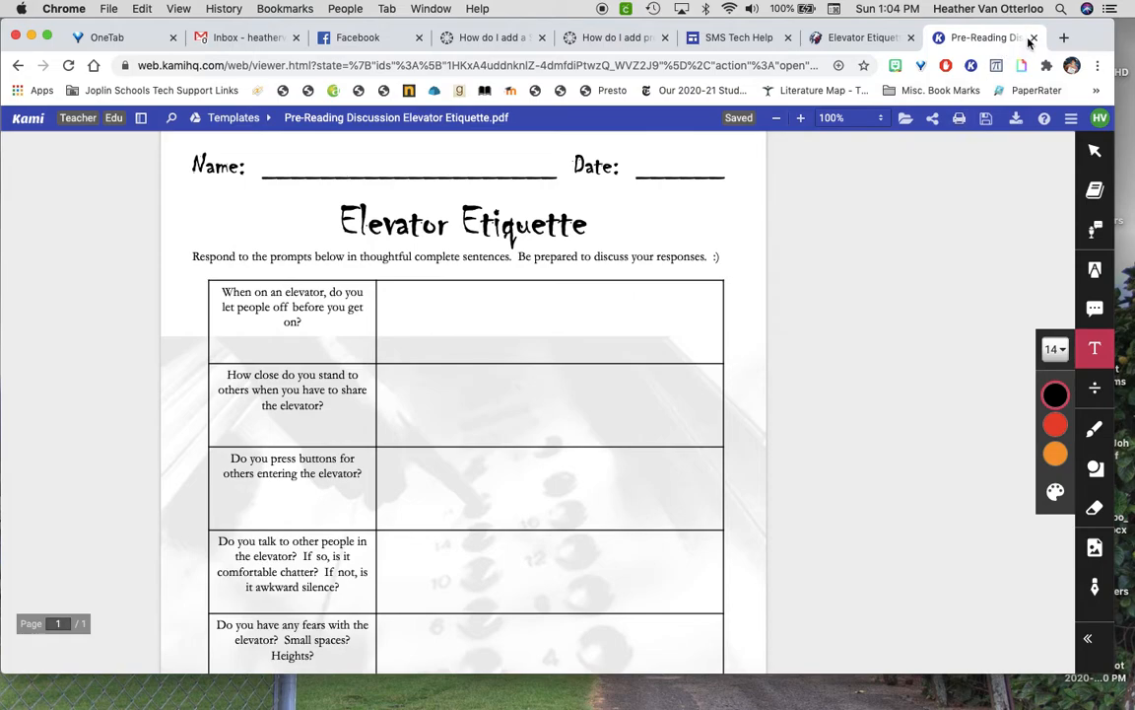
{"action": "key", "text": "super+w"}
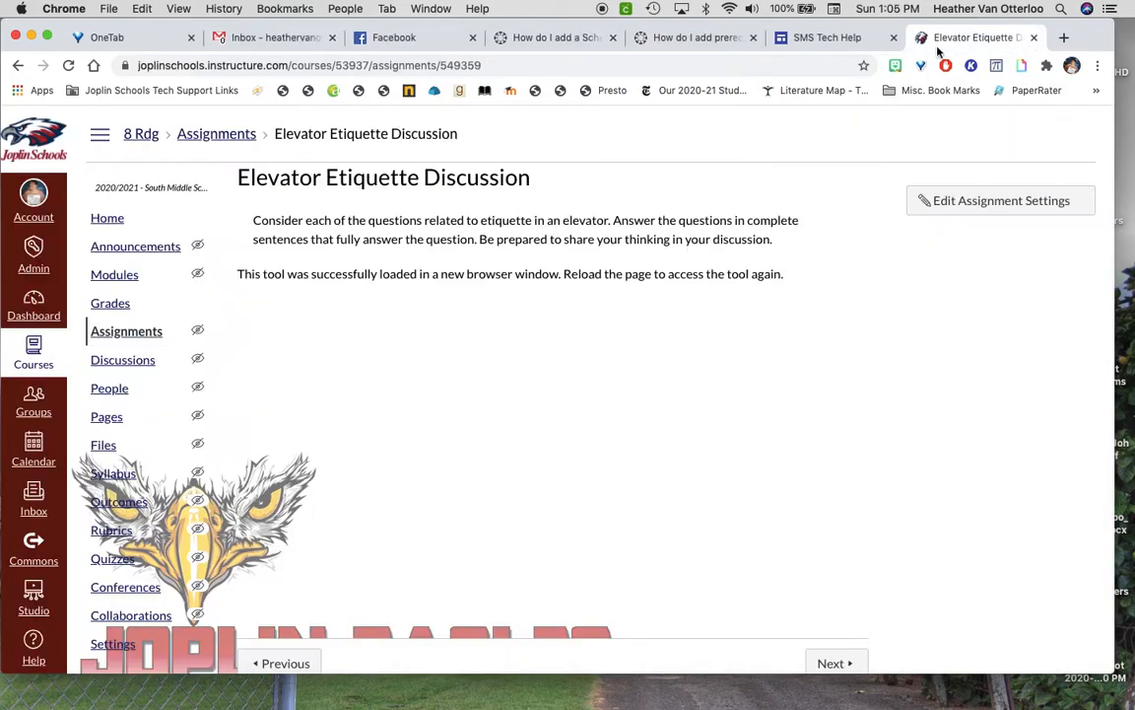
Edit the assignment so the Kami tool no longer loads in a new tab, and save it with the document embedded.
{"action": "left_click", "coordinate": [954, 203]}
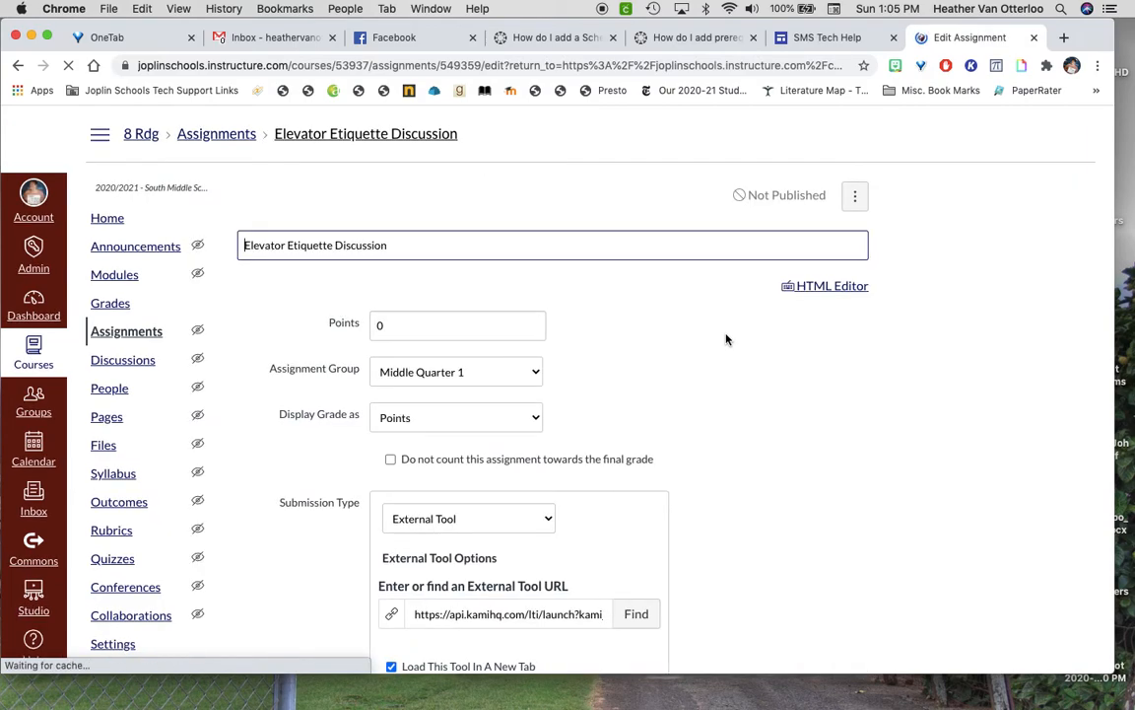
{"action": "scroll", "coordinate": [619, 422], "scroll_direction": "down", "scroll_amount": 1}
{"action": "scroll", "coordinate": [619, 422], "scroll_direction": "down", "scroll_amount": 5}
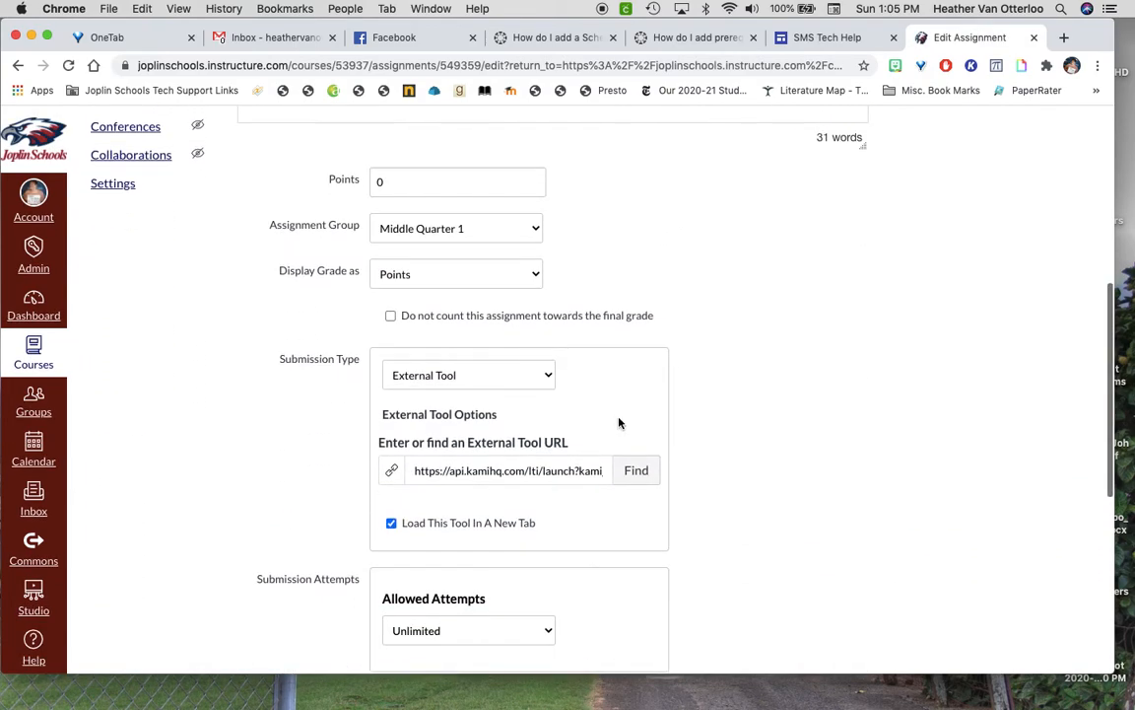
{"action": "left_click", "coordinate": [528, 418]}
{"action": "scroll", "coordinate": [836, 511], "scroll_direction": "down", "scroll_amount": 5}
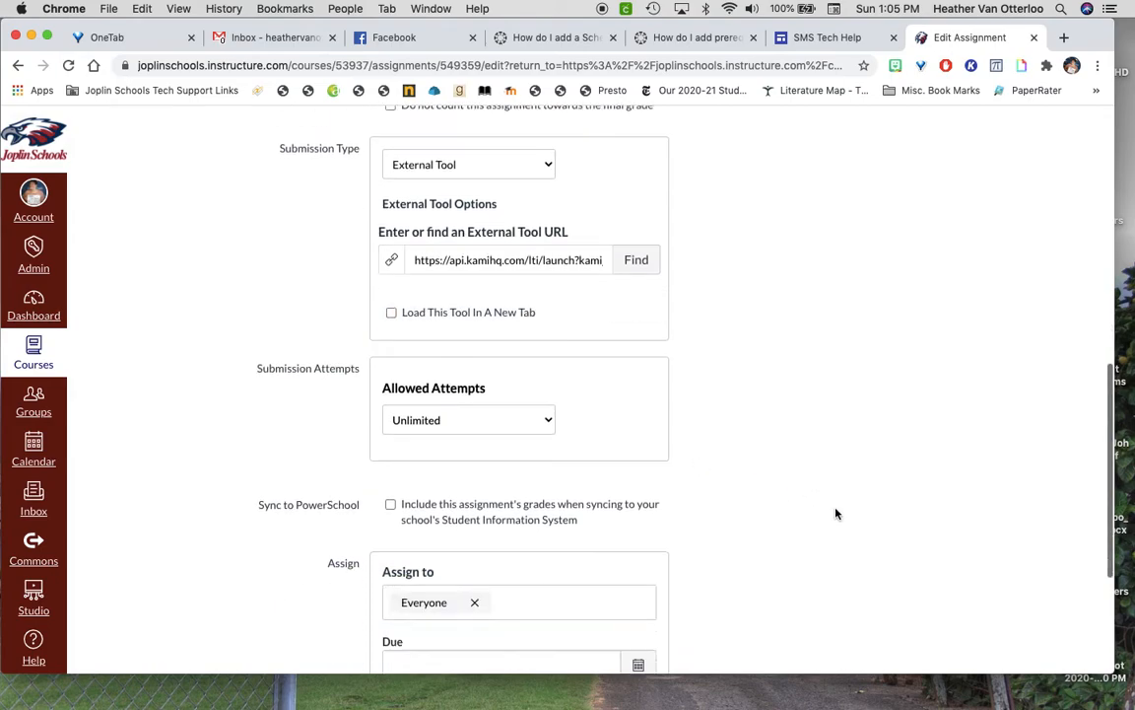
{"action": "left_click", "coordinate": [834, 628]}
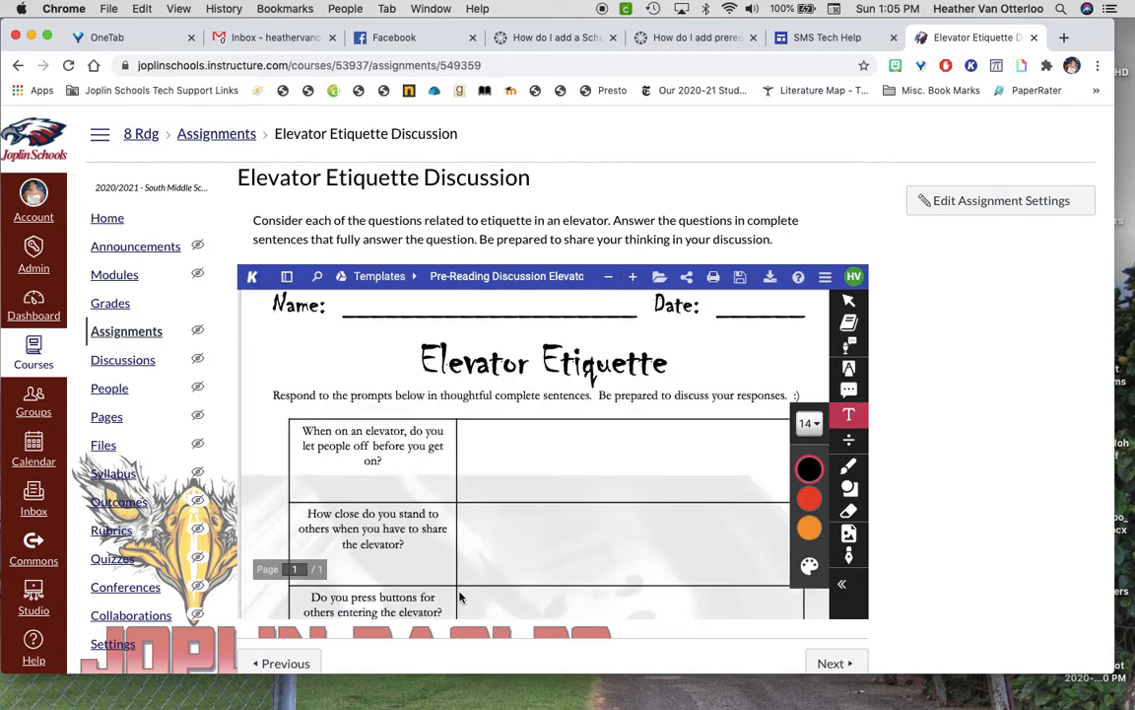
Look through the Elevator Etiquette worksheet in the Kami viewer embedded in the assignment page.
{"action": "scroll", "coordinate": [461, 598], "scroll_direction": "down", "scroll_amount": 4}
{"action": "scroll", "coordinate": [461, 597], "scroll_direction": "up", "scroll_amount": 4}
{"action": "scroll", "coordinate": [461, 598], "scroll_direction": "up", "scroll_amount": 1}
{"action": "scroll", "coordinate": [481, 373], "scroll_direction": "up", "scroll_amount": 2}
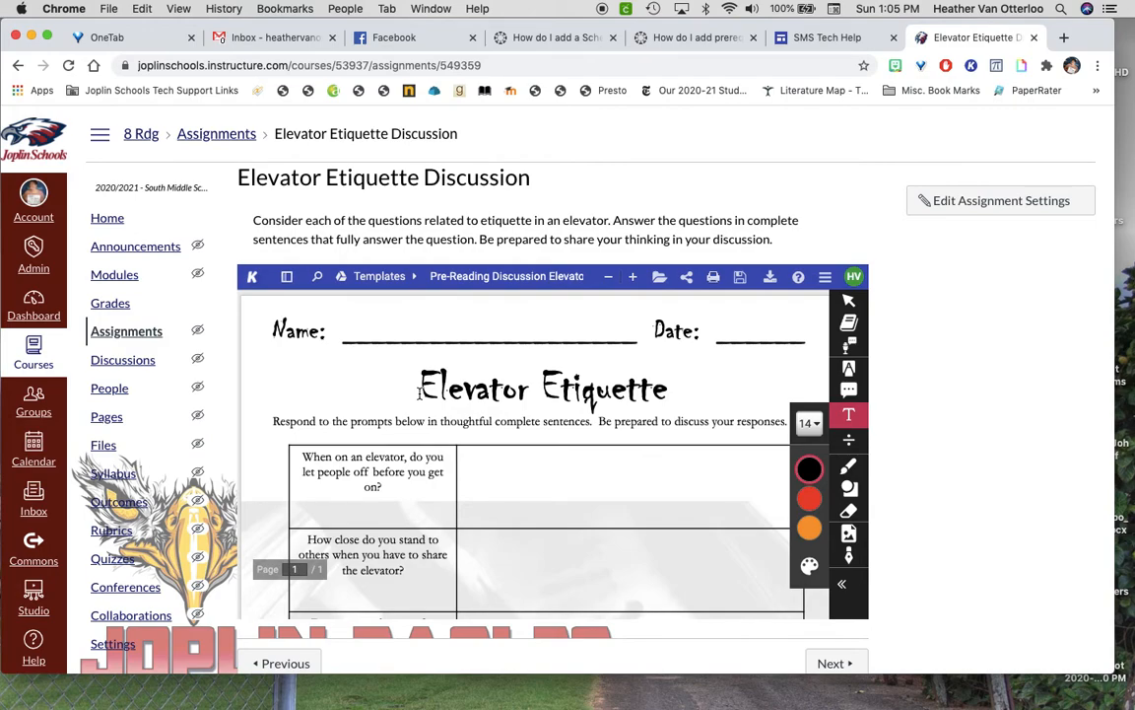
{"action": "scroll", "coordinate": [557, 487], "scroll_direction": "down", "scroll_amount": 3}
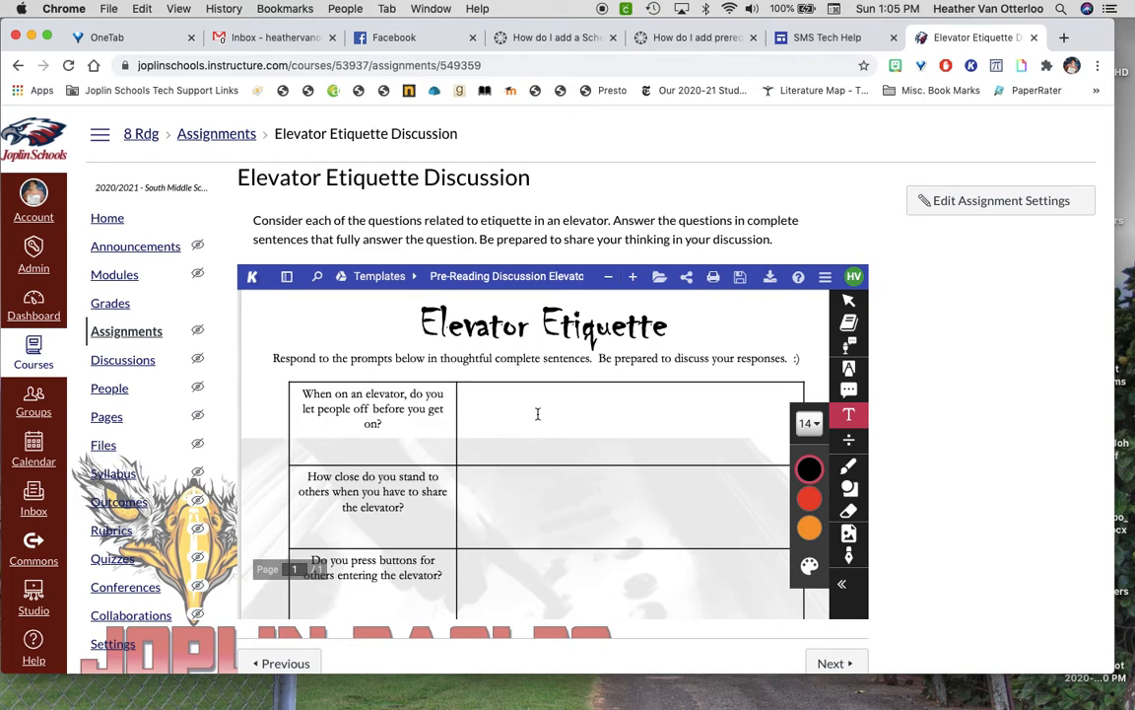